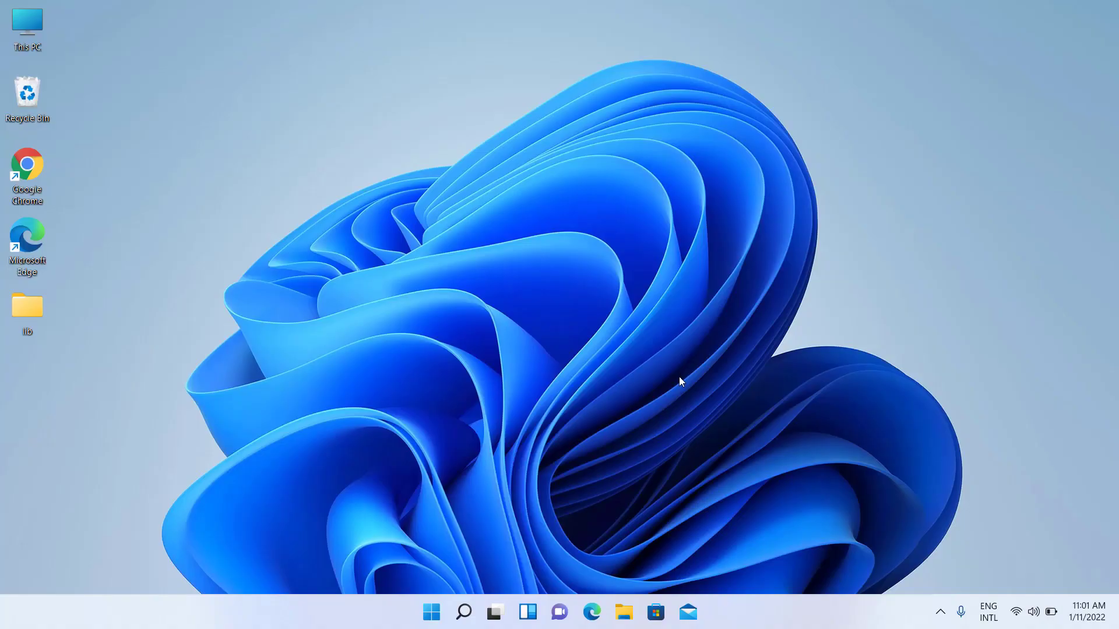
- Check the device and Windows version details in Settings, then close Settings
click(432, 612)
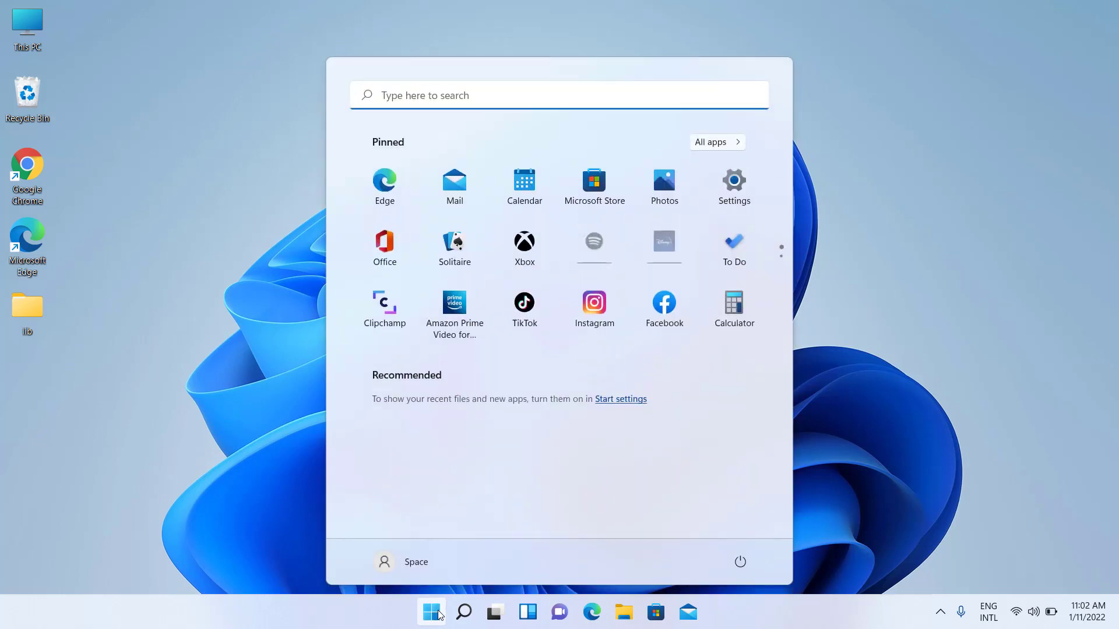
click(736, 187)
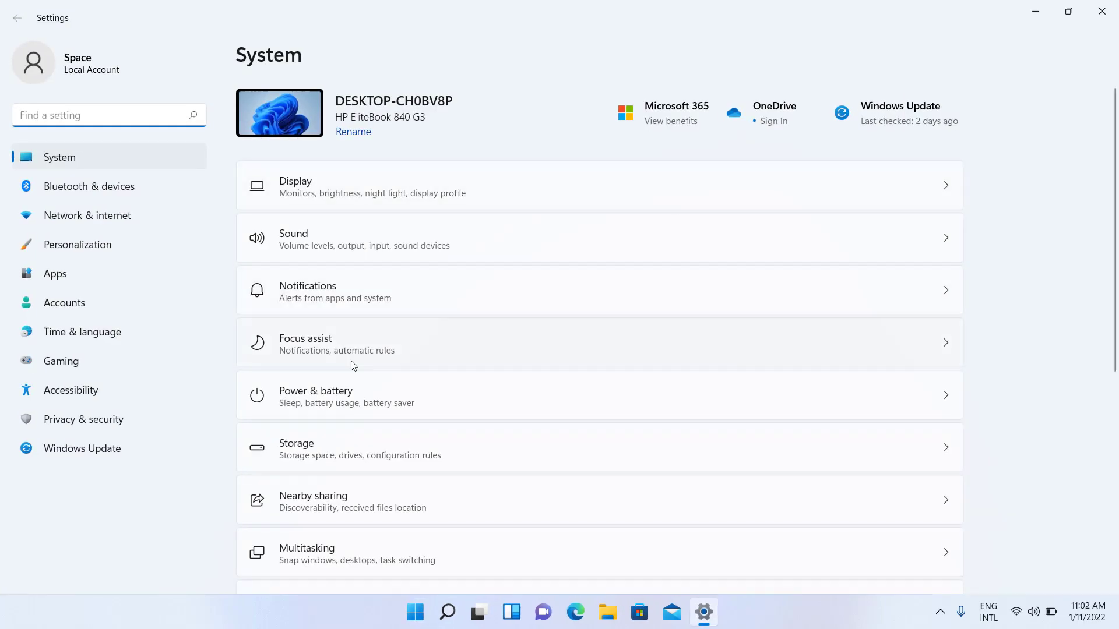
scroll(337, 411, down, 5)
click(309, 547)
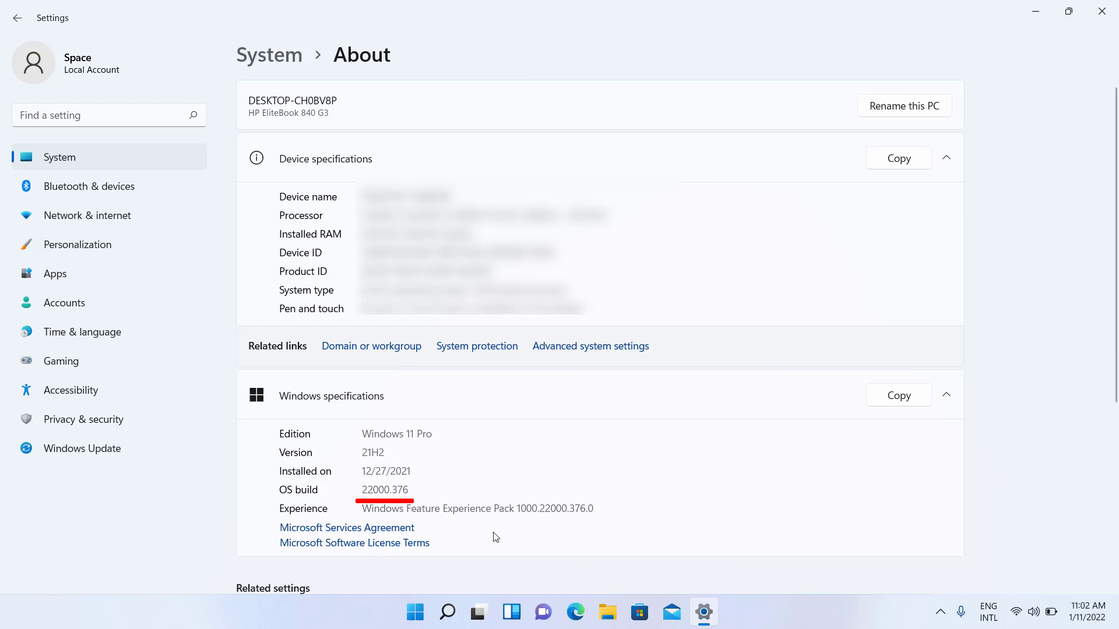
click(1101, 11)
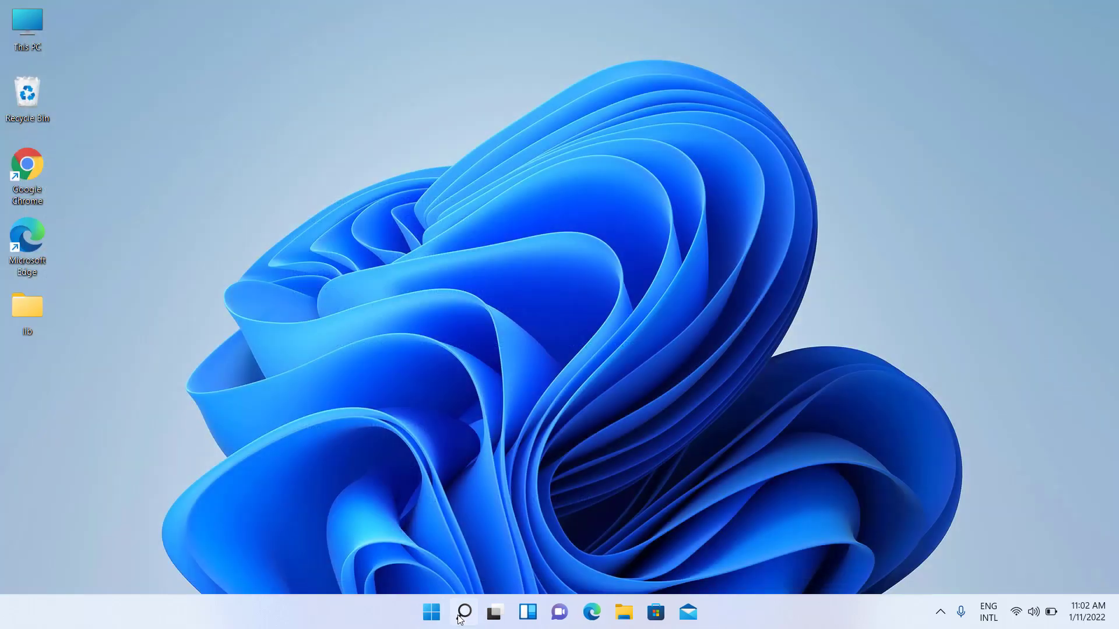
- Launch Groove Music from Windows search, center its window, then close it
click(463, 612)
text(gro)
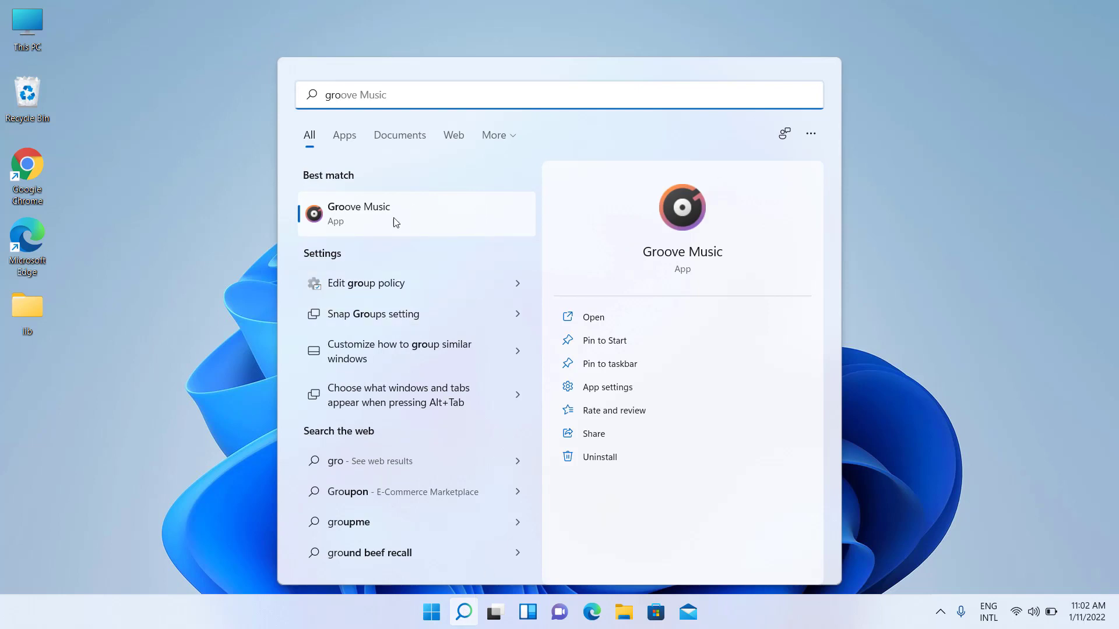
click(410, 217)
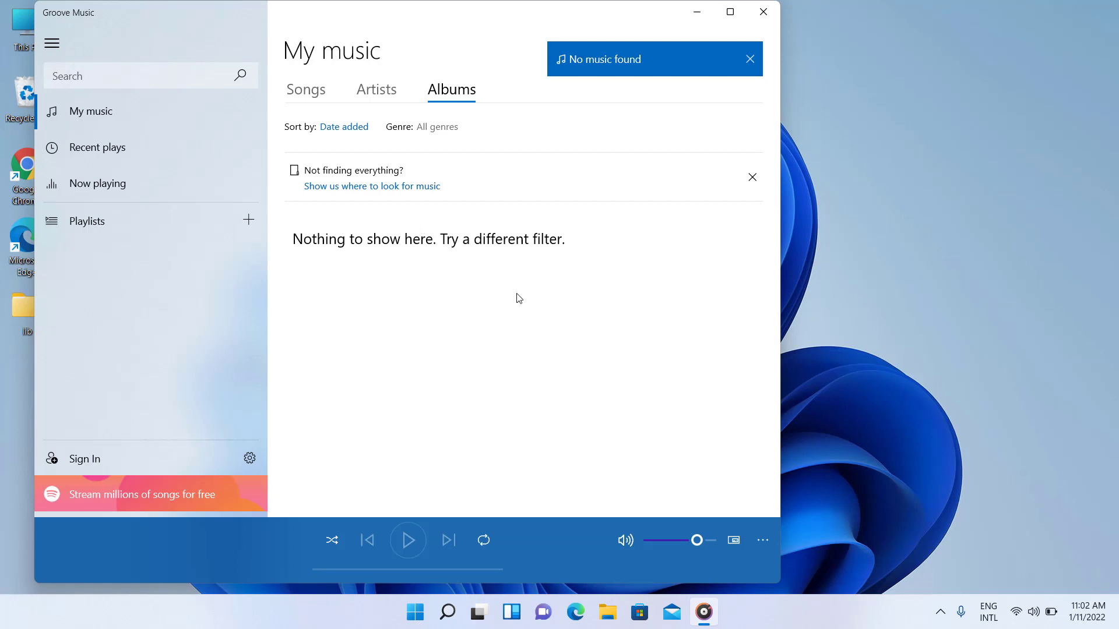
drag(460, 12, 603, 27)
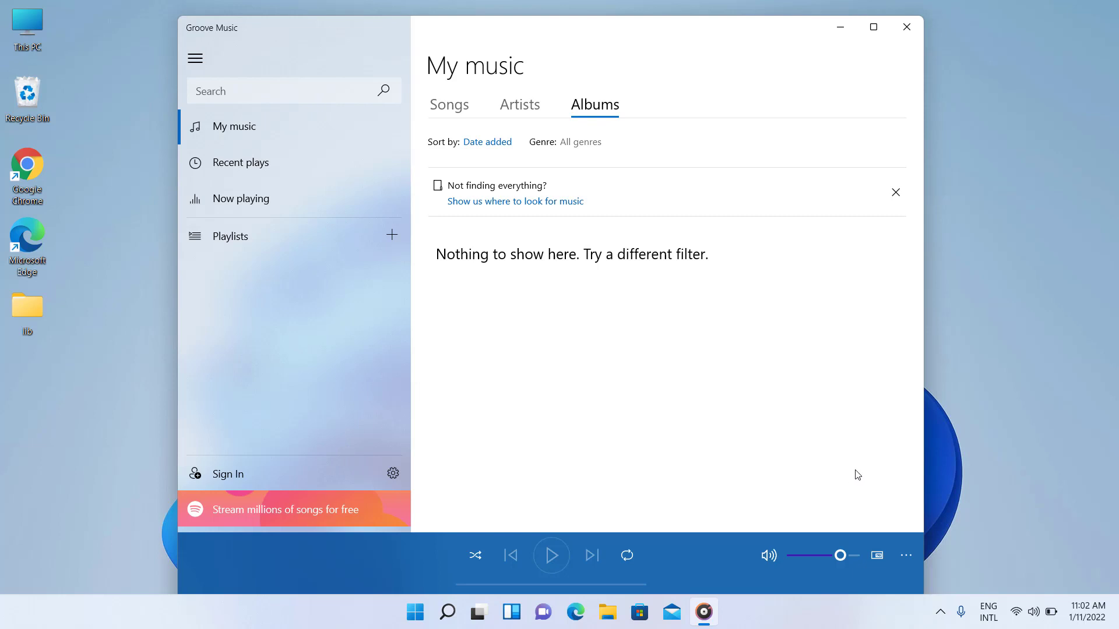
click(907, 27)
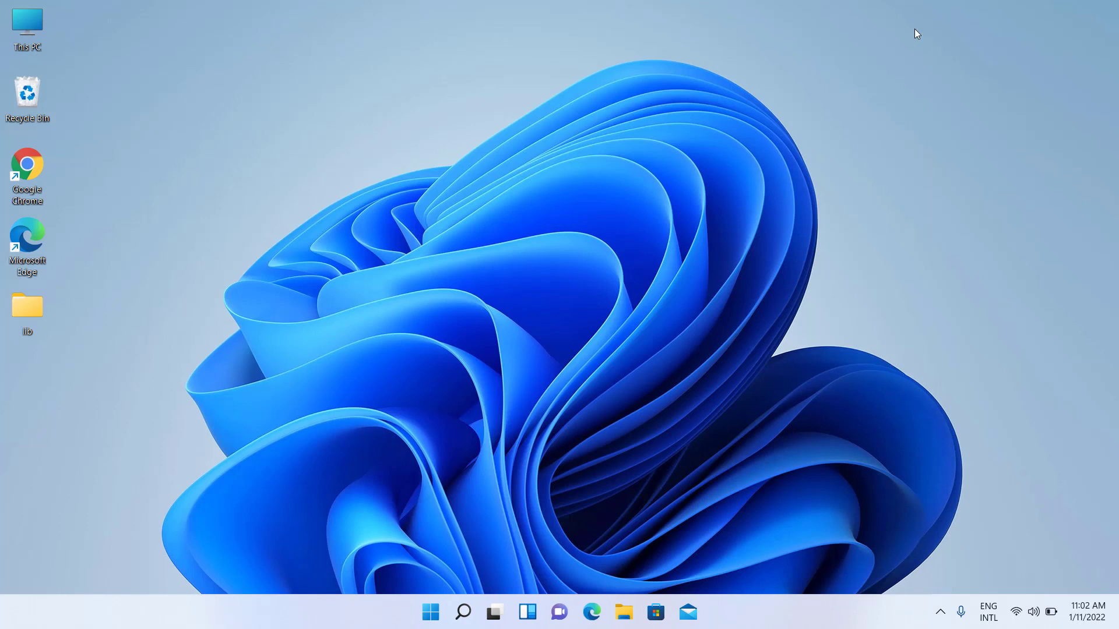
- Update Groove Music from the Microsoft Store library
click(656, 613)
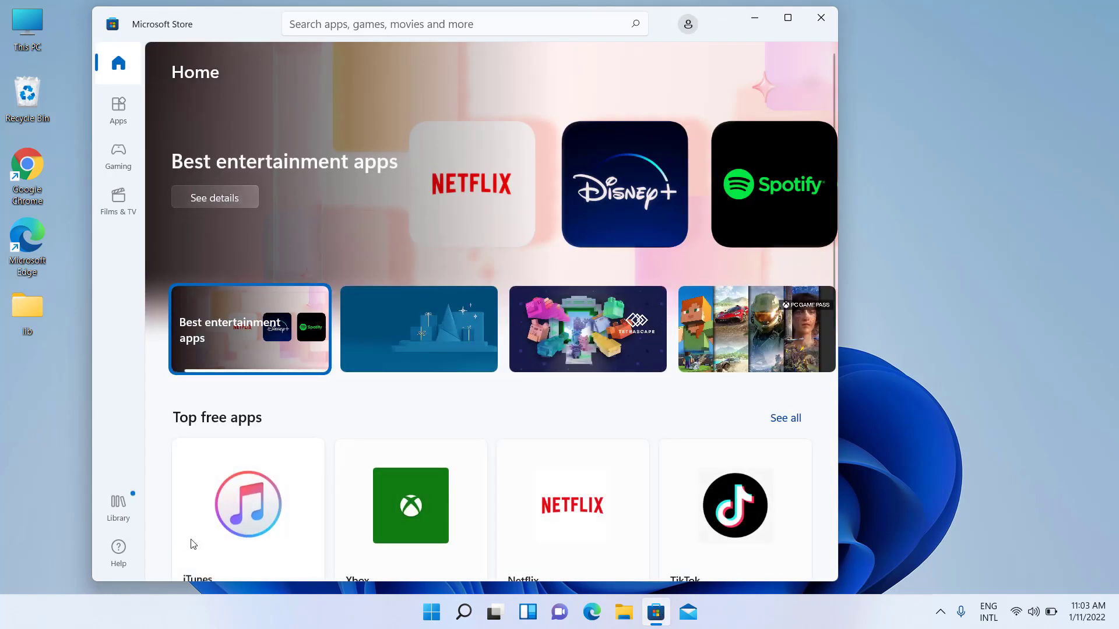
click(121, 508)
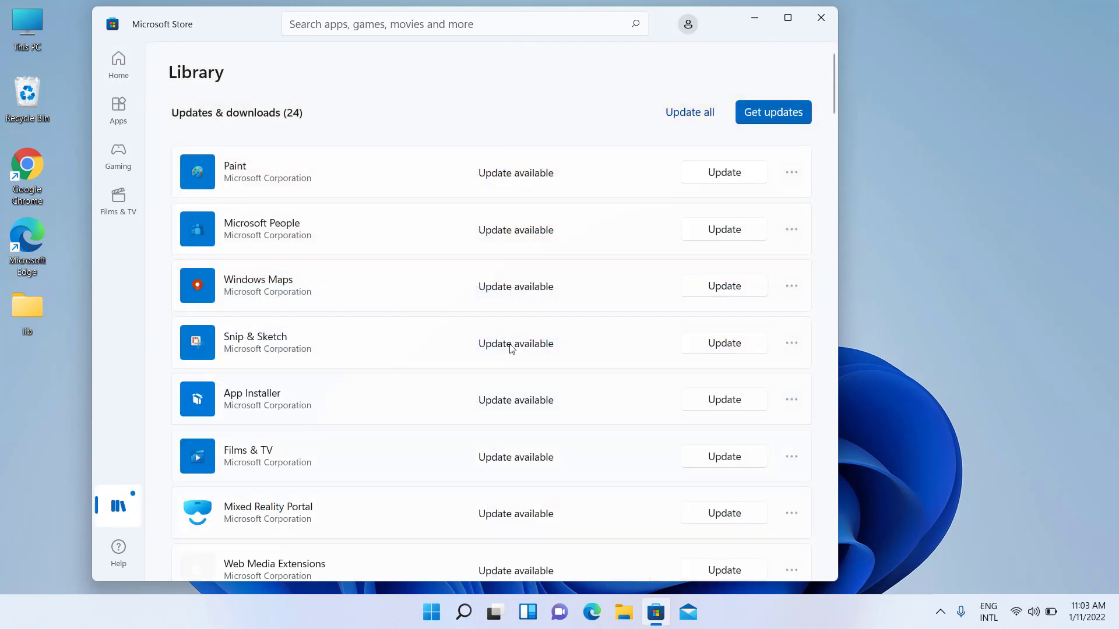
scroll(665, 308, down, 7)
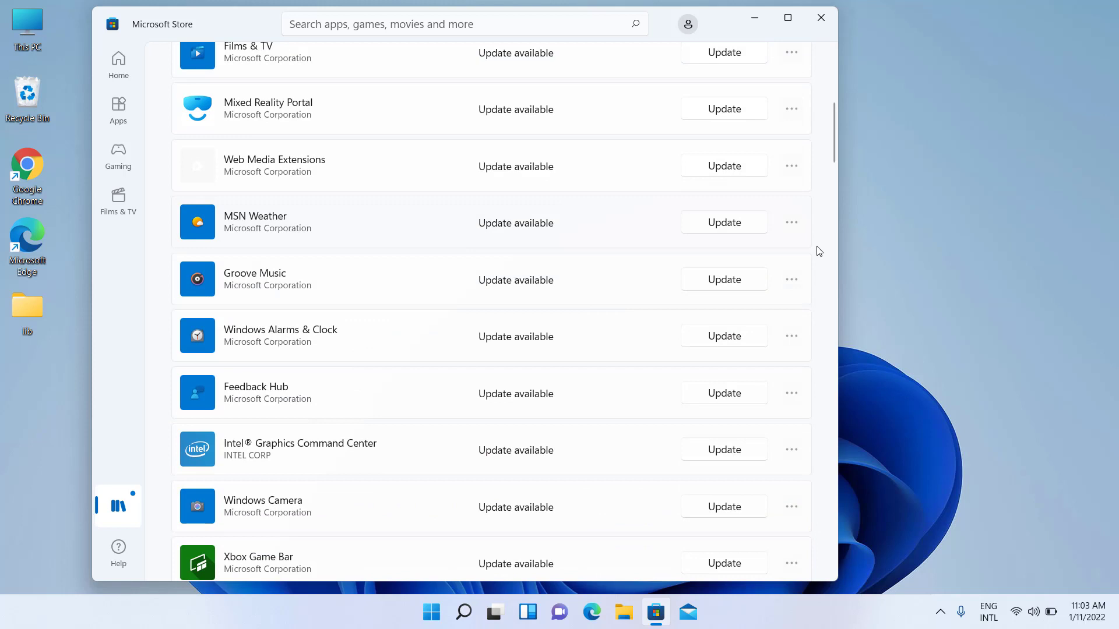
click(729, 282)
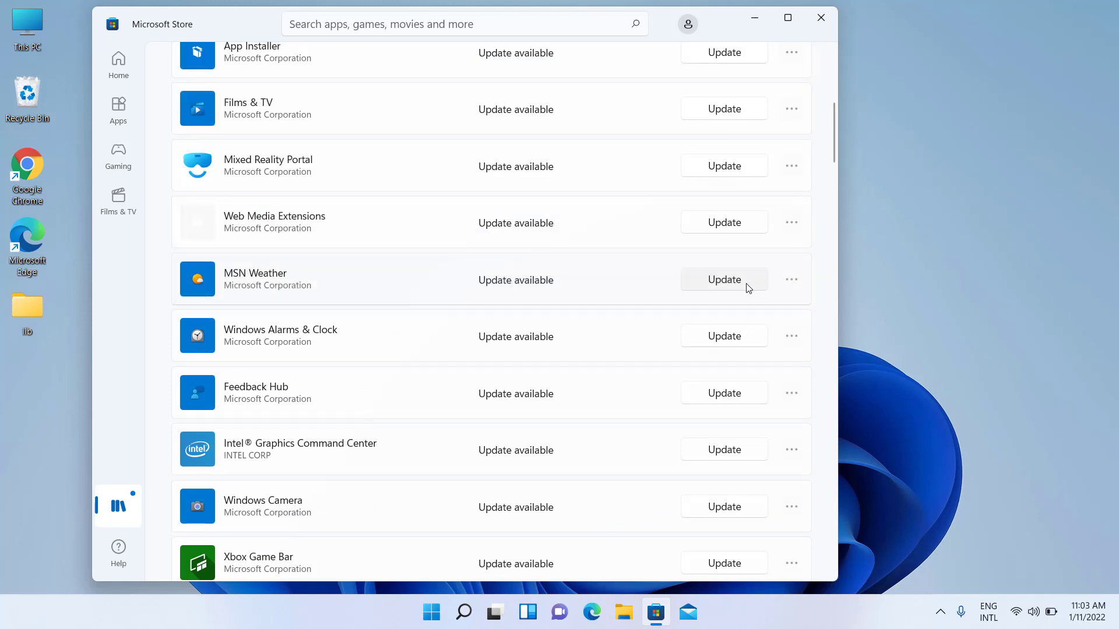
scroll(817, 332, down, 4)
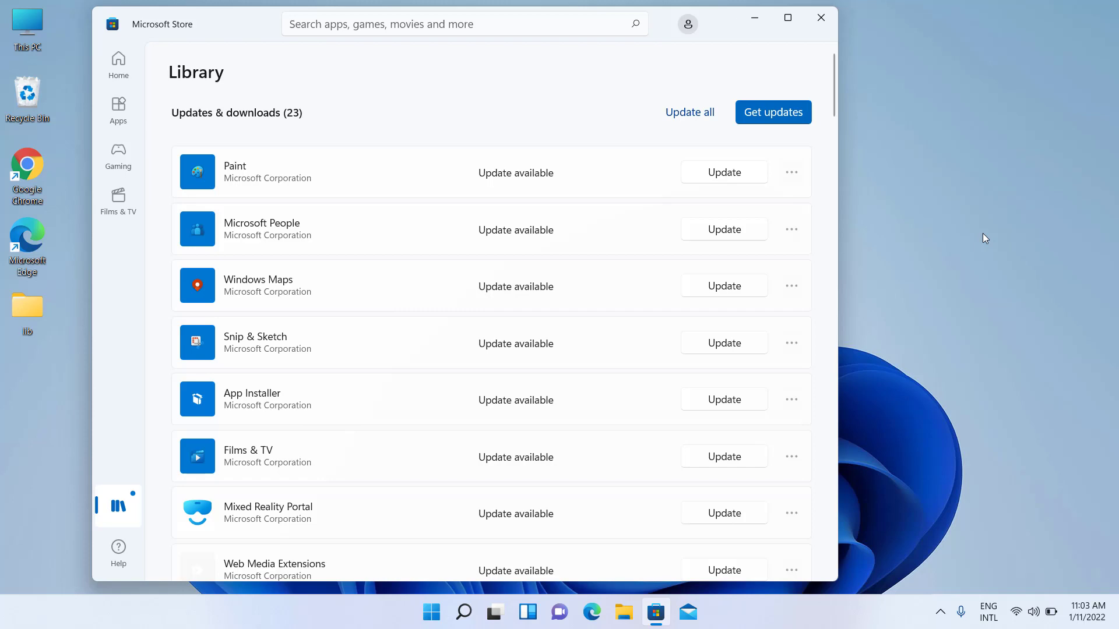
scroll(557, 419, down, 20)
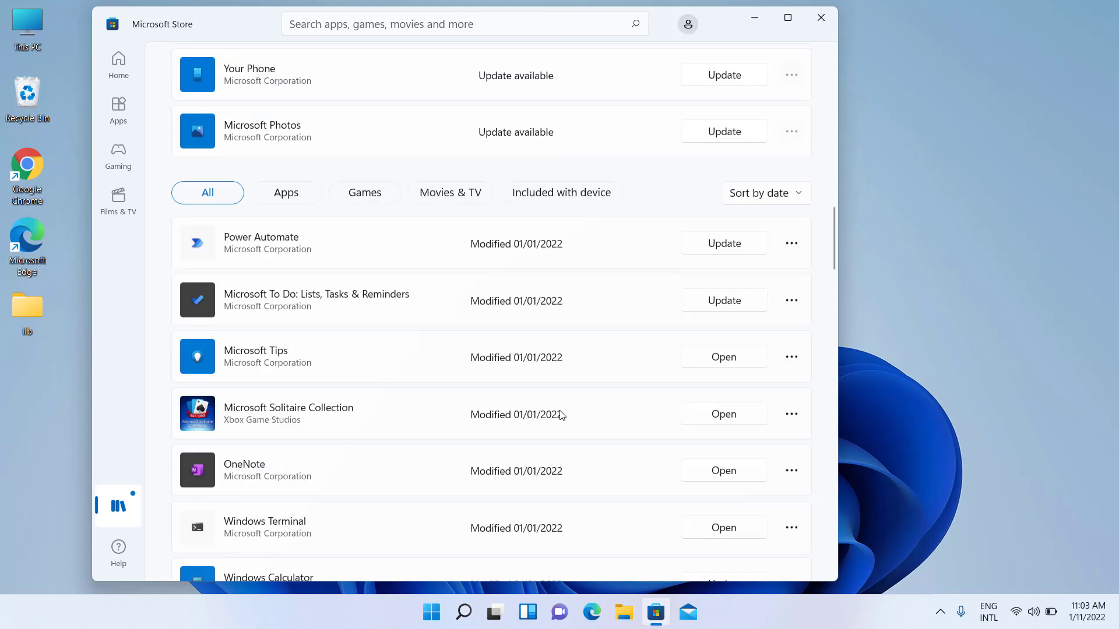
scroll(534, 429, down, 10)
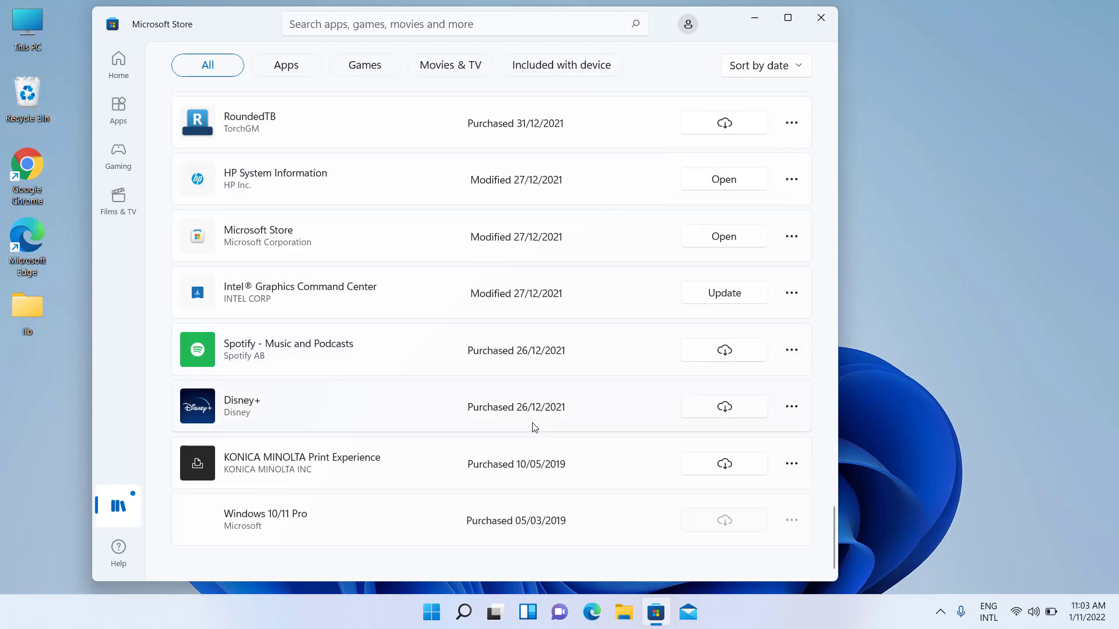
scroll(532, 426, up, 7)
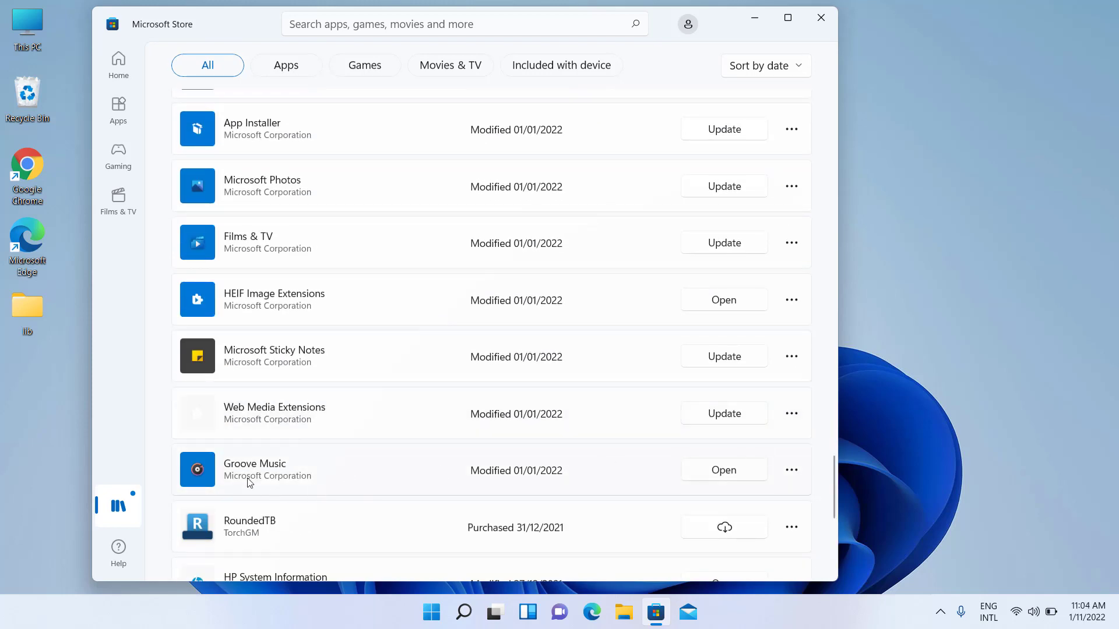
- Launch the updated Groove Music, then close both Microsoft Store and Groove Music
click(725, 469)
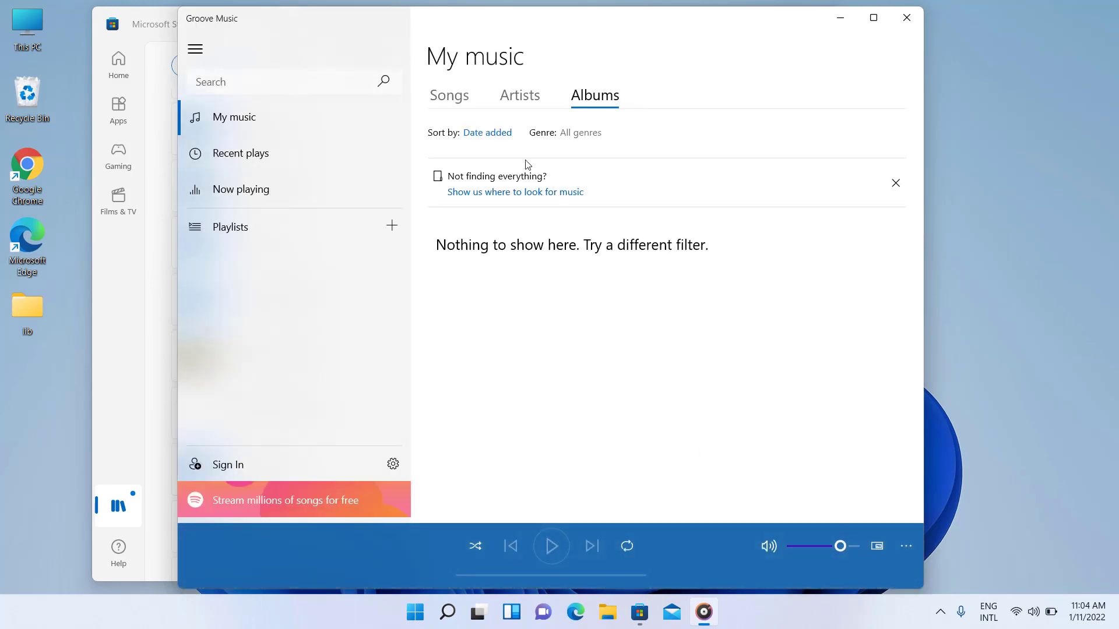
click(156, 578)
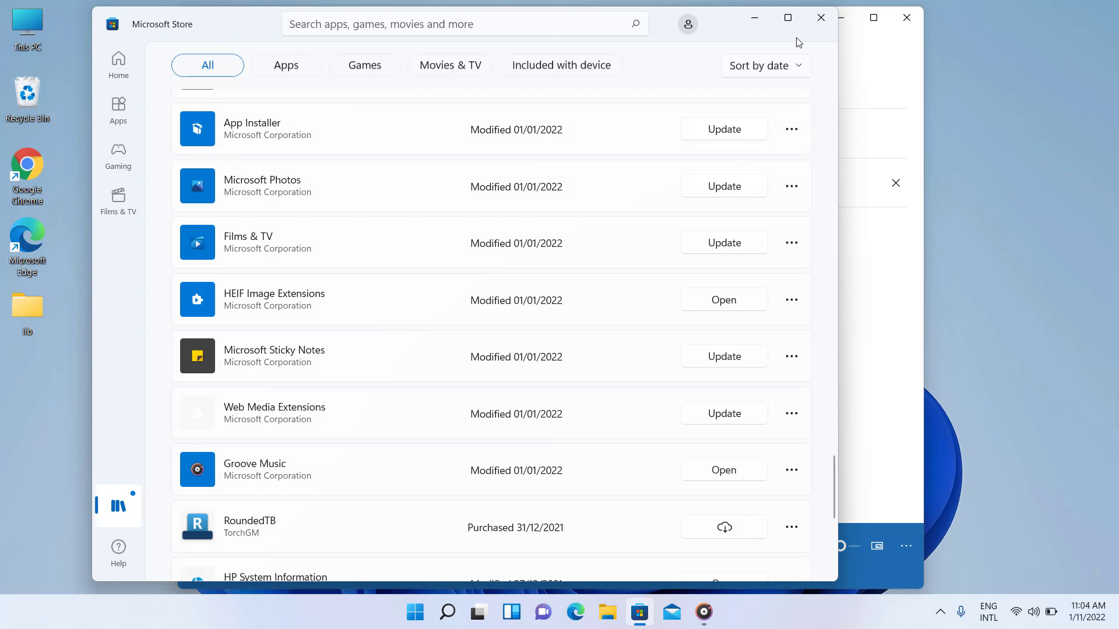
click(821, 18)
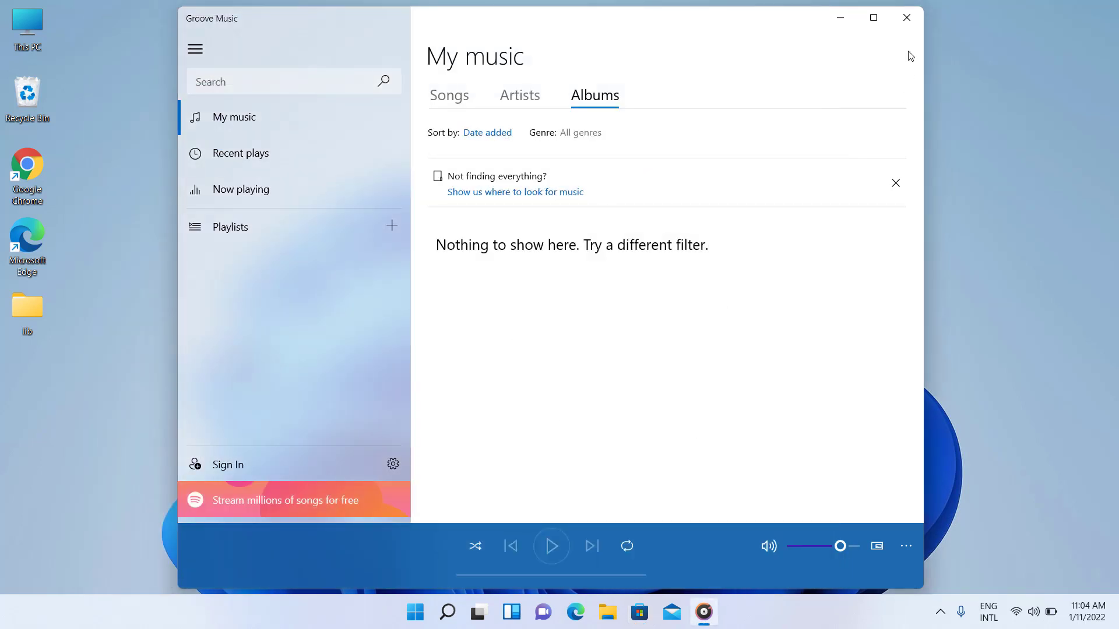
click(907, 19)
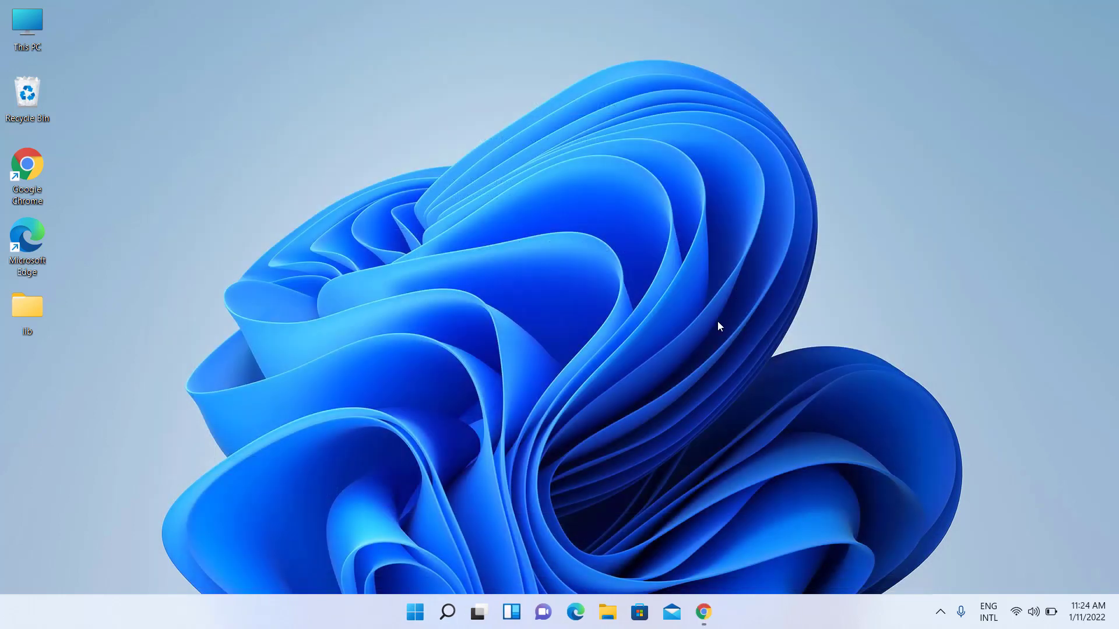
- On store.rg-adguard.net, choose PackageFamilyName and paste Microsoft.ZuneMusic_8wekyb3d8bbwe
click(704, 612)
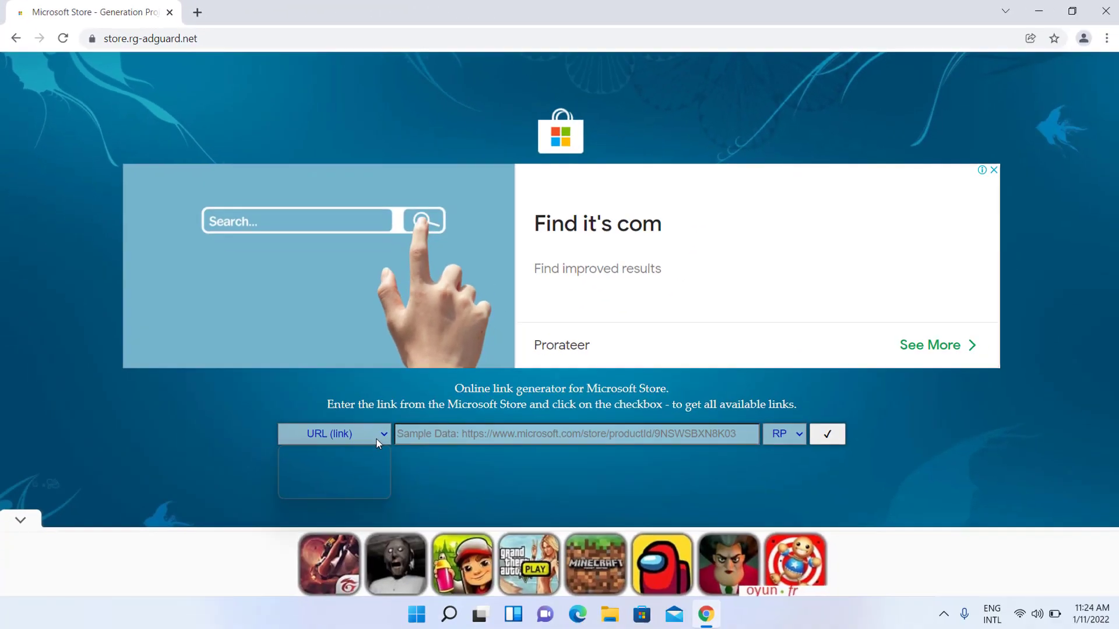
click(373, 441)
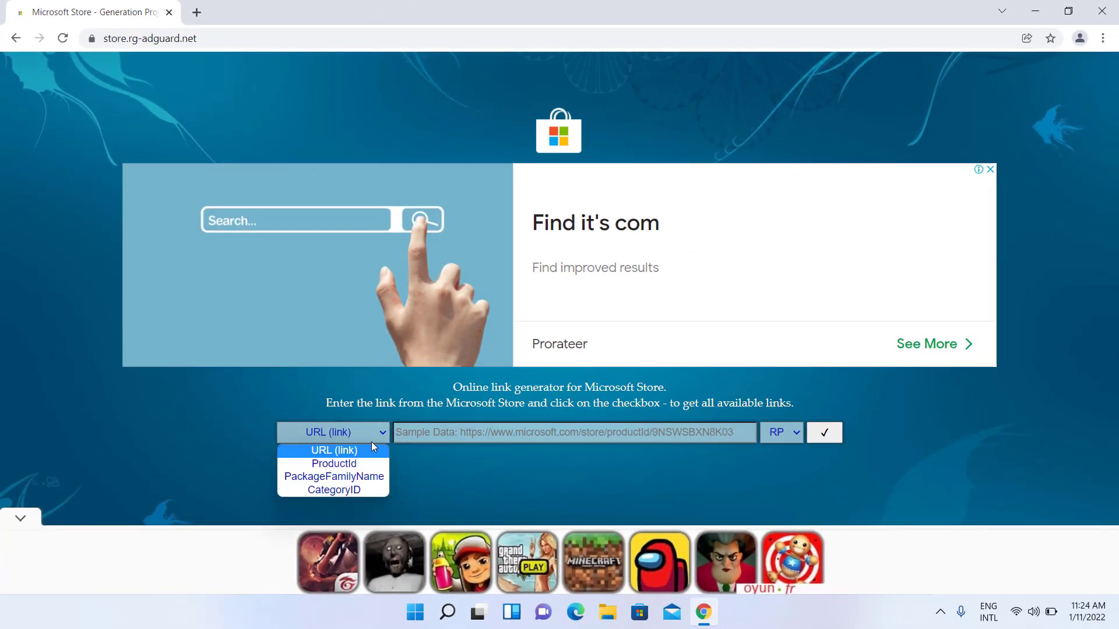
click(350, 476)
click(459, 431)
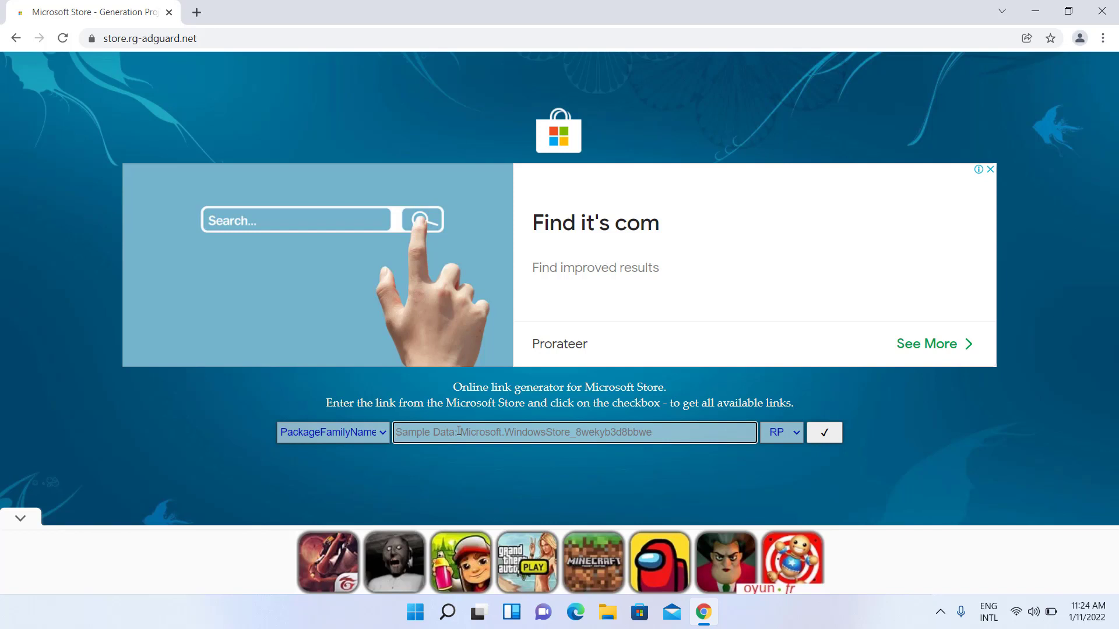
text(Microsoft.ZuneMusic_8wekyb3d8bbwe)
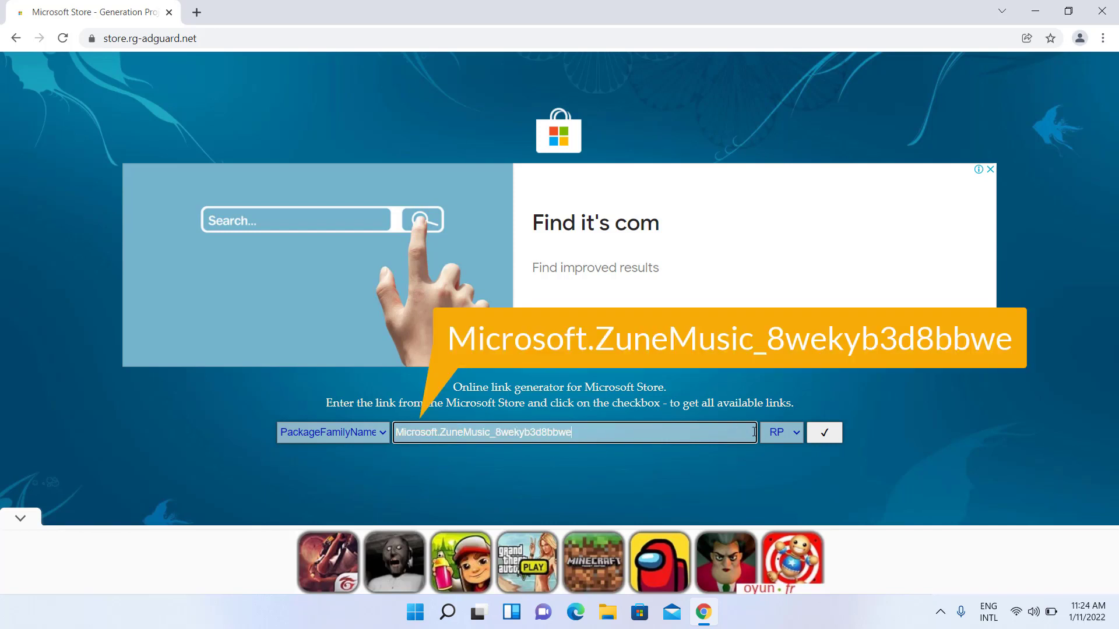
- Set the ring to Fast and submit to list the download links
click(775, 436)
click(790, 450)
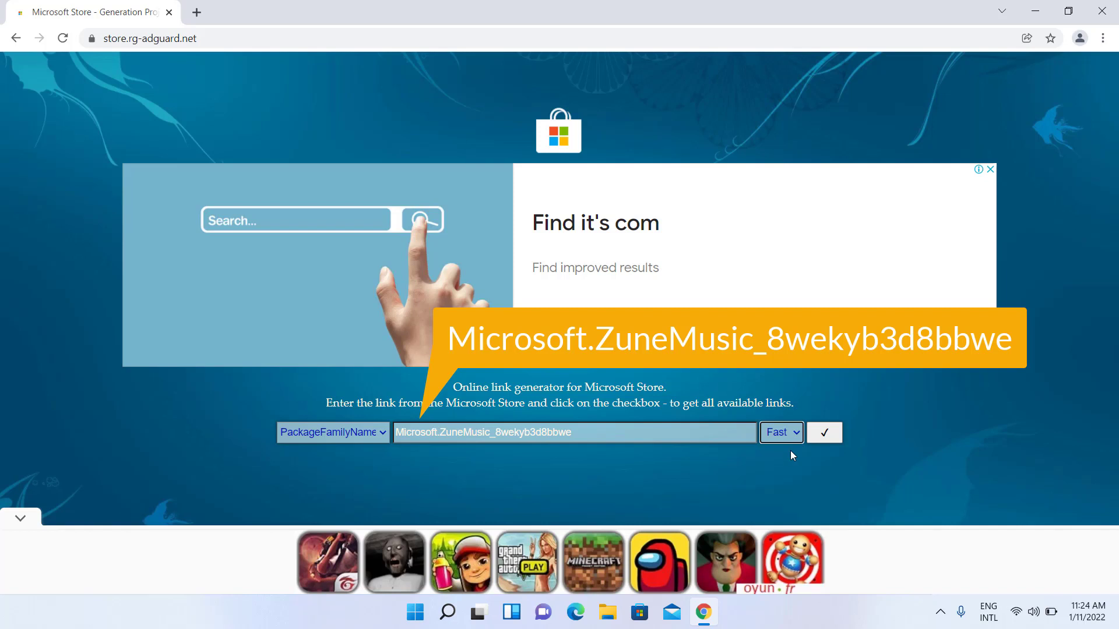
click(827, 436)
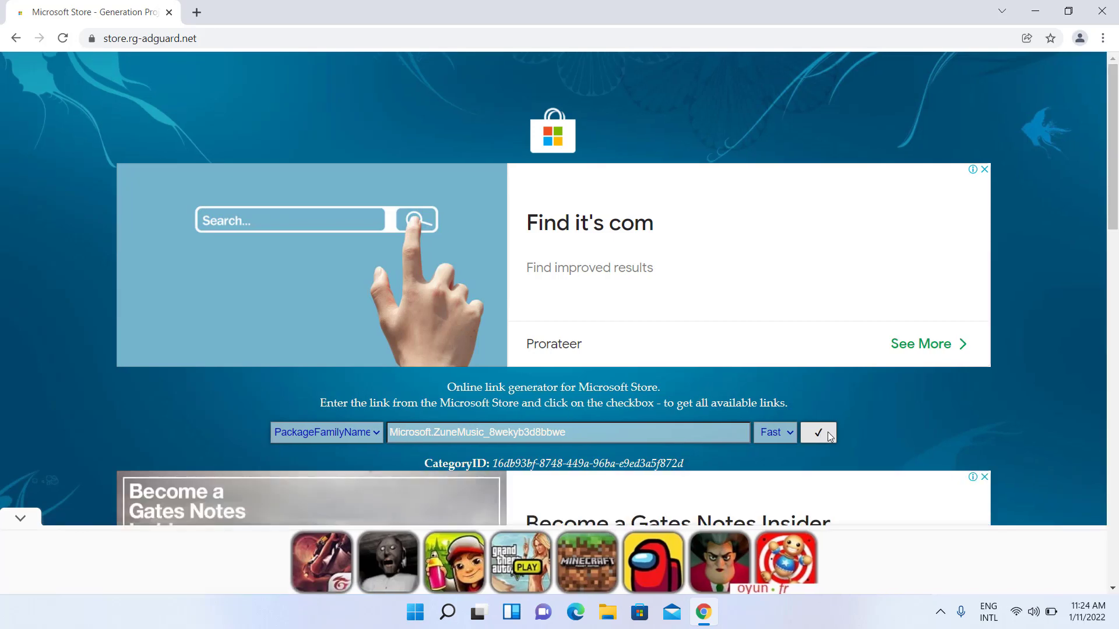
click(25, 520)
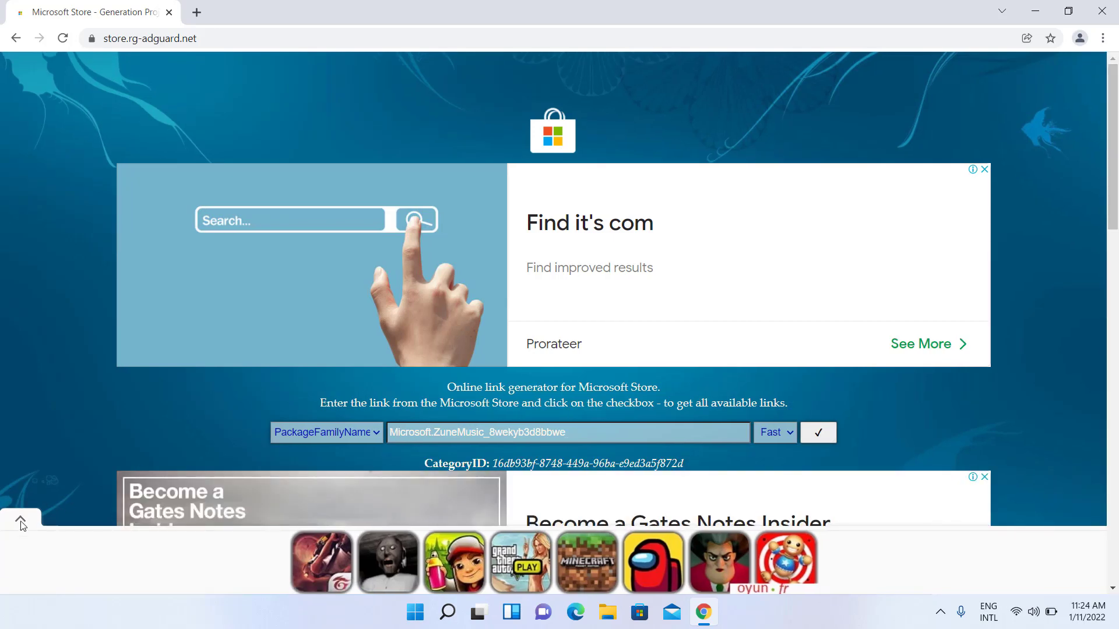
scroll(75, 474, down, 5)
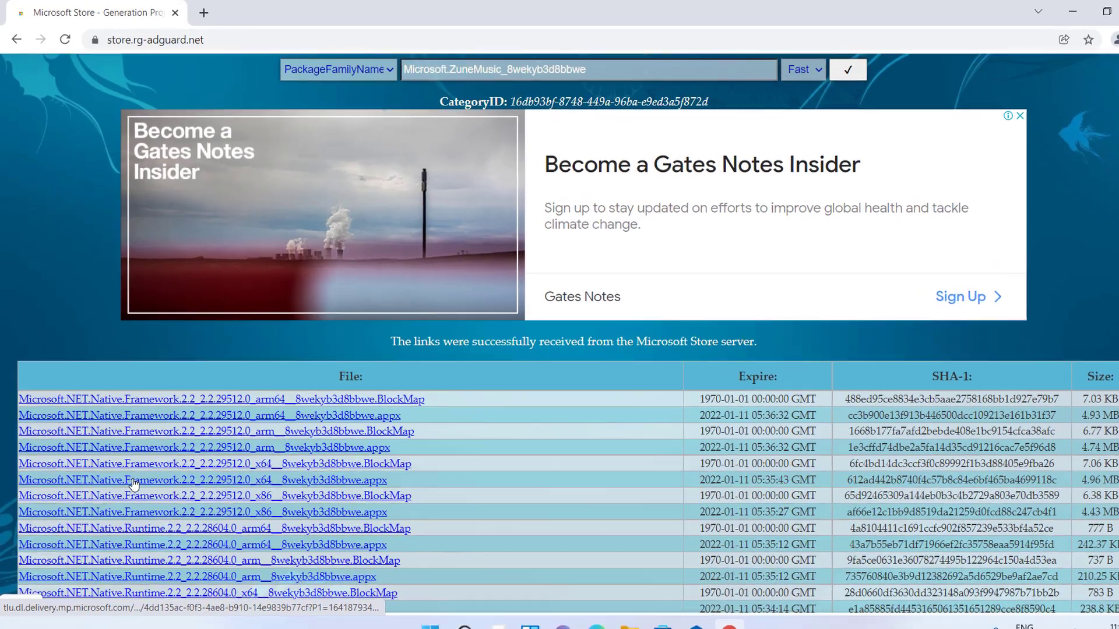
- Scroll the rg-adguard results down to the Microsoft.ZuneMusic 11.2111.54.0 msixbundle links
scroll(74, 467, down, 5)
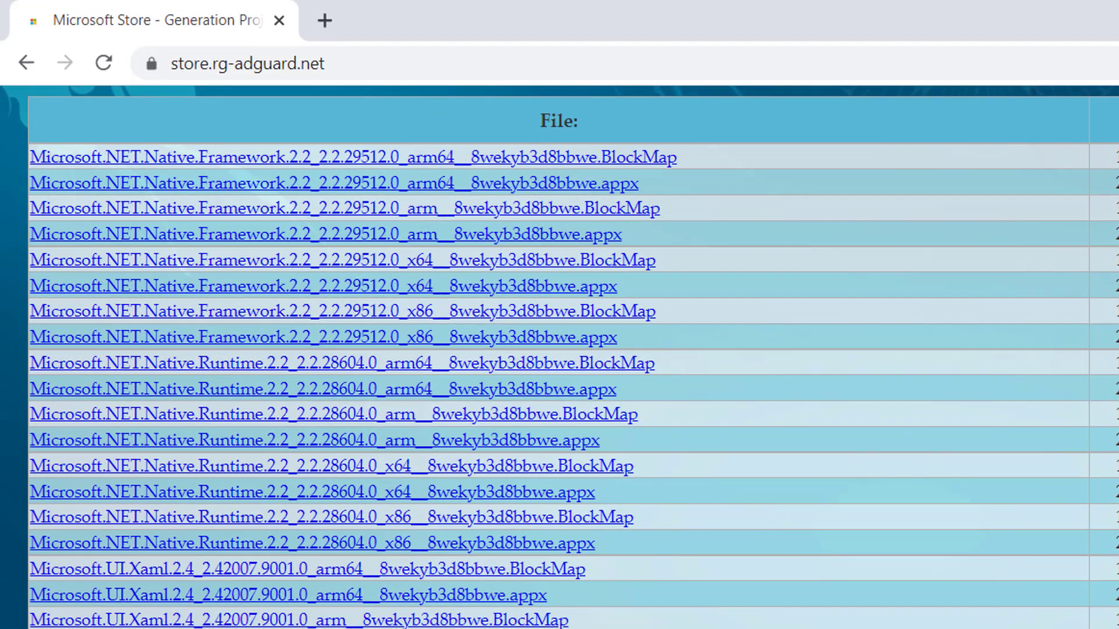
scroll(573, 357, down, 5)
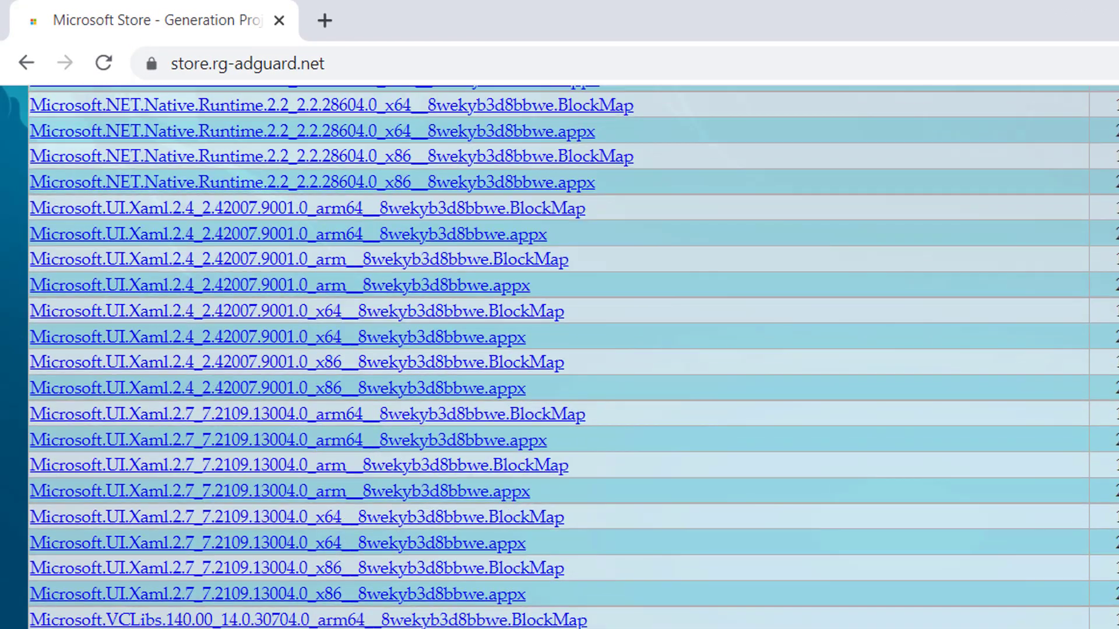
scroll(574, 357, down, 3)
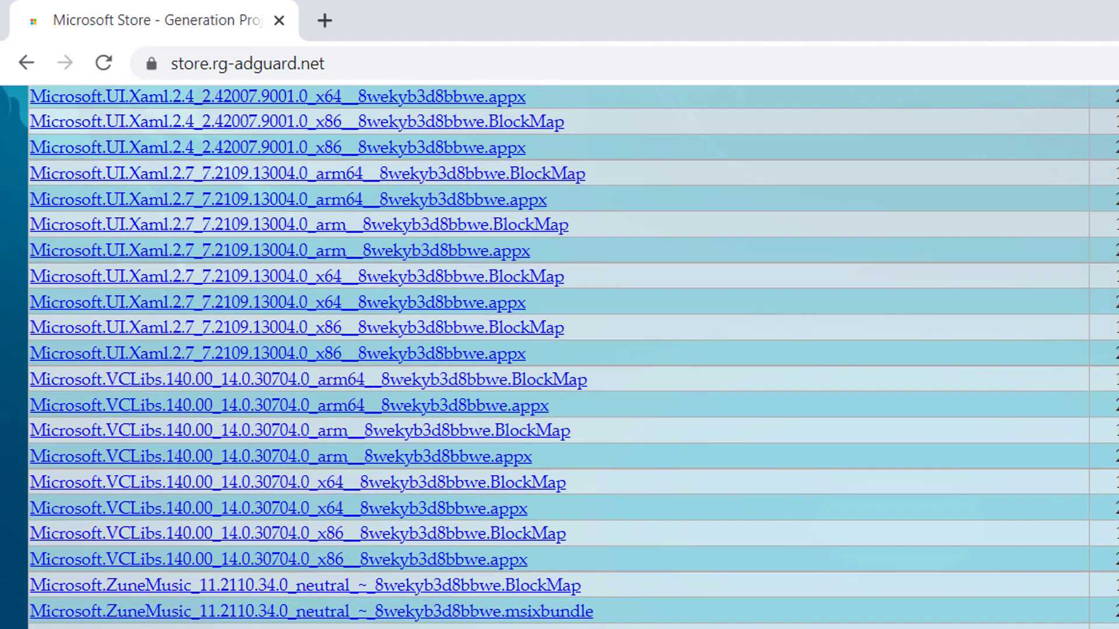
scroll(574, 357, down, 2)
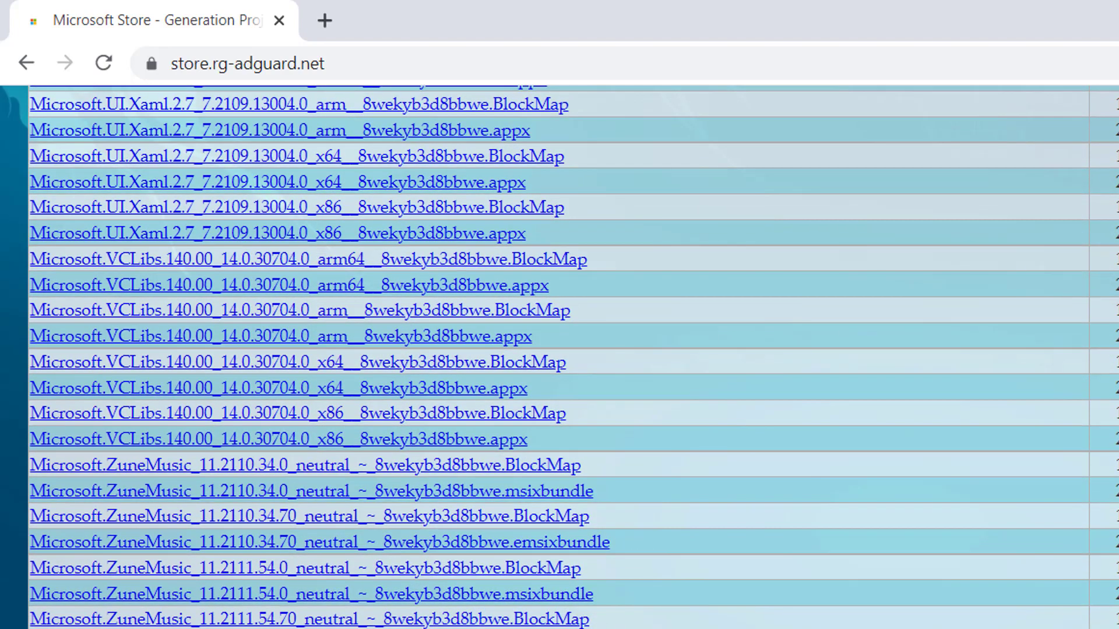
scroll(574, 356, down, 2)
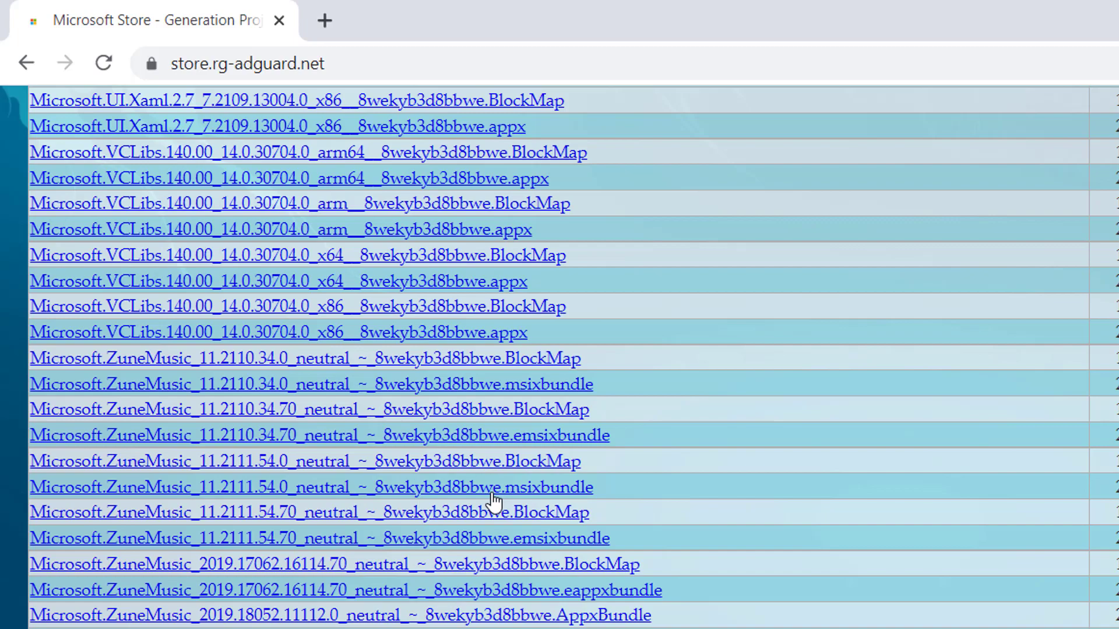
- Copy the ZuneMusic 11.2111.54.0 msixbundle link and open it in a new tab to download
right_click(536, 496)
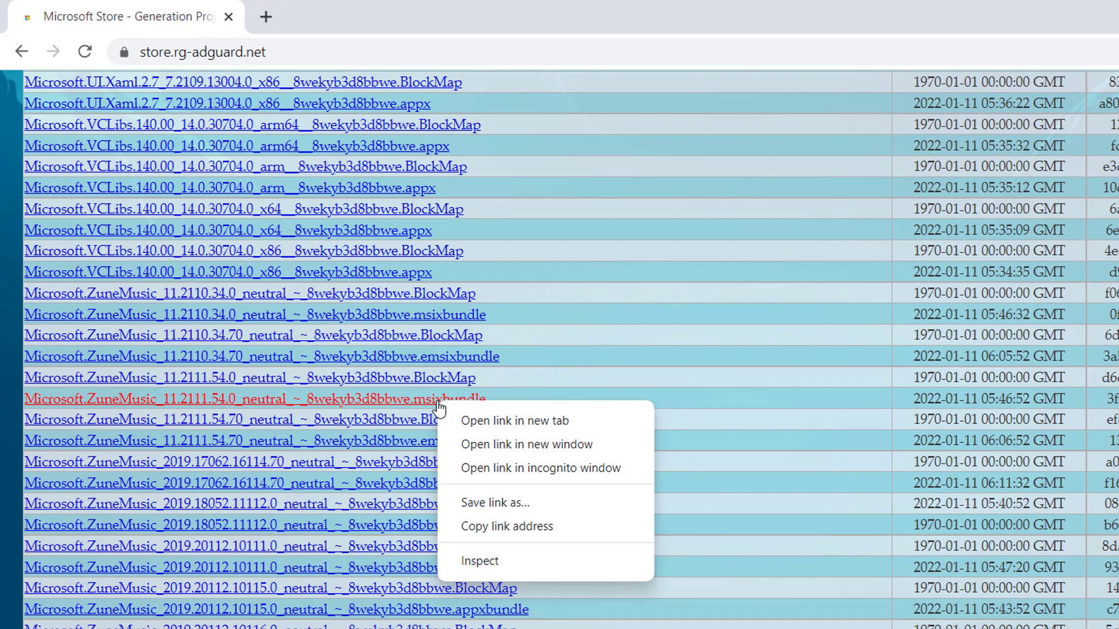
click(484, 530)
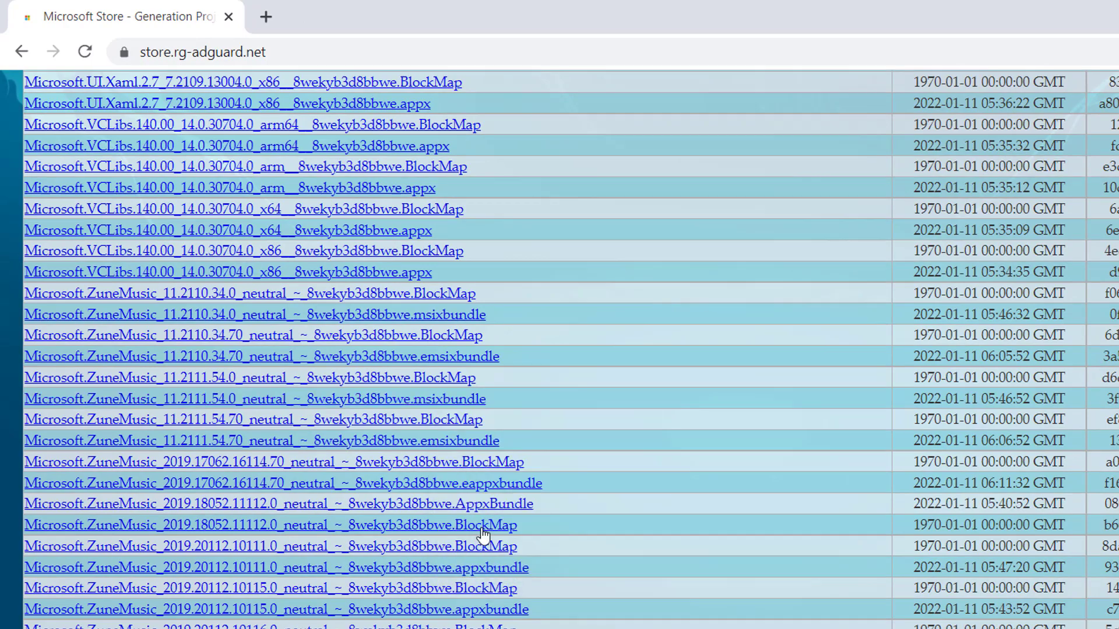
click(266, 17)
right_click(295, 51)
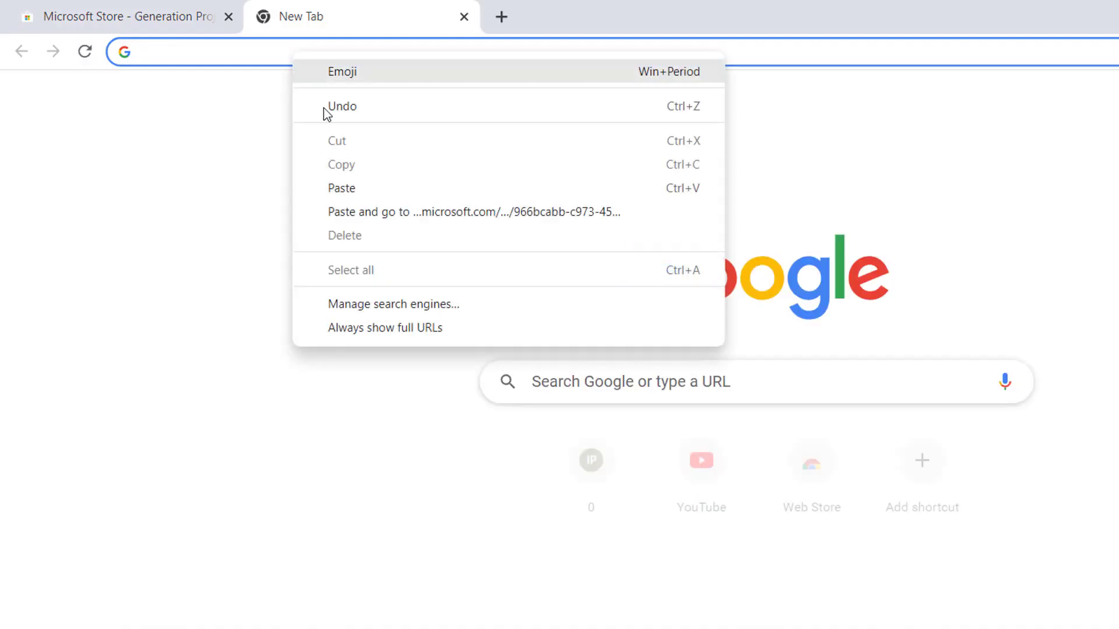
click(355, 189)
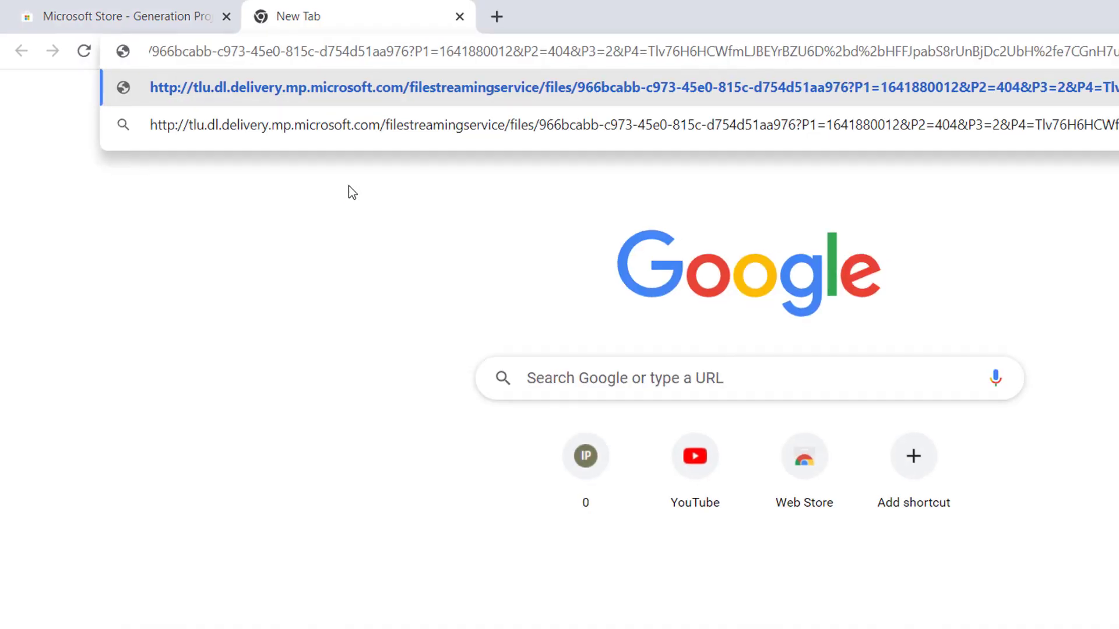
key(Return)
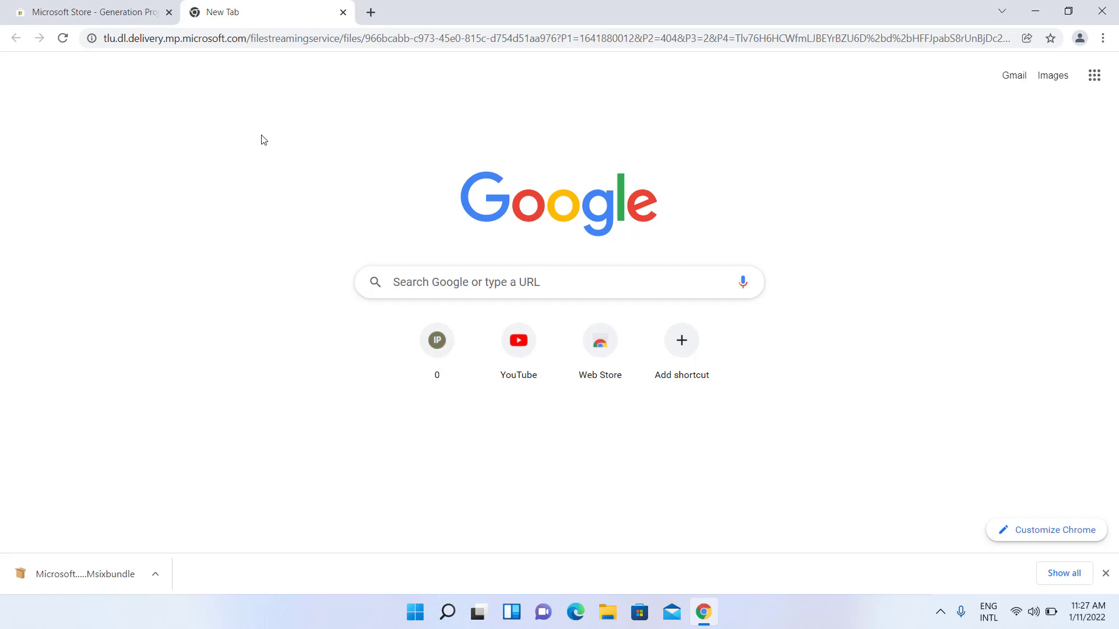
- Search Google for 7zip and download the 64-bit x64 installer from 7-zip.org
click(313, 39)
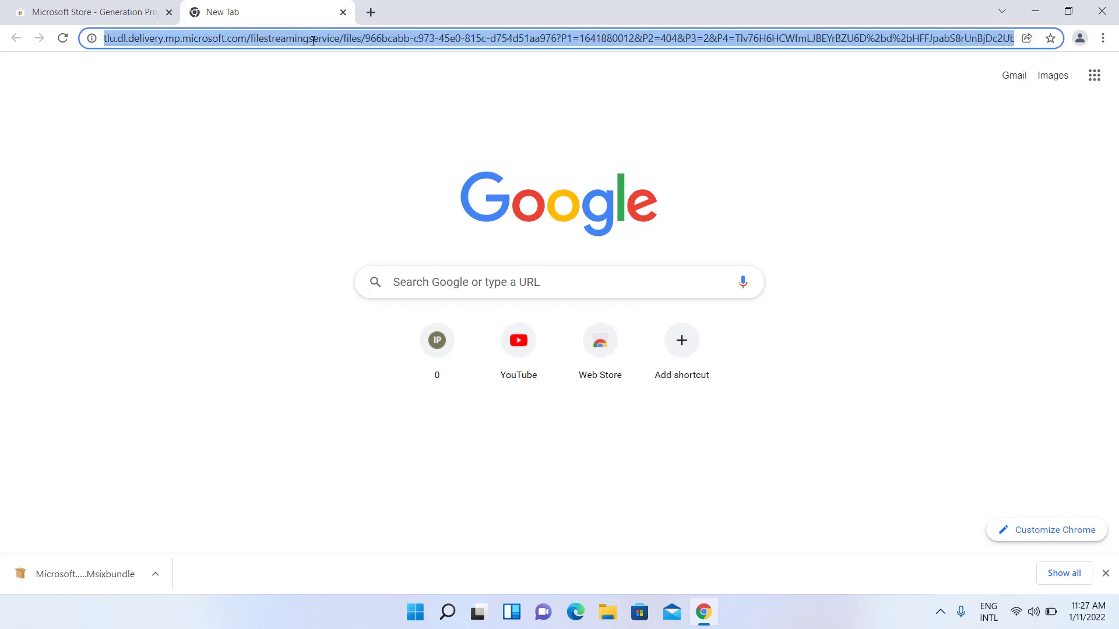
text(7zip)
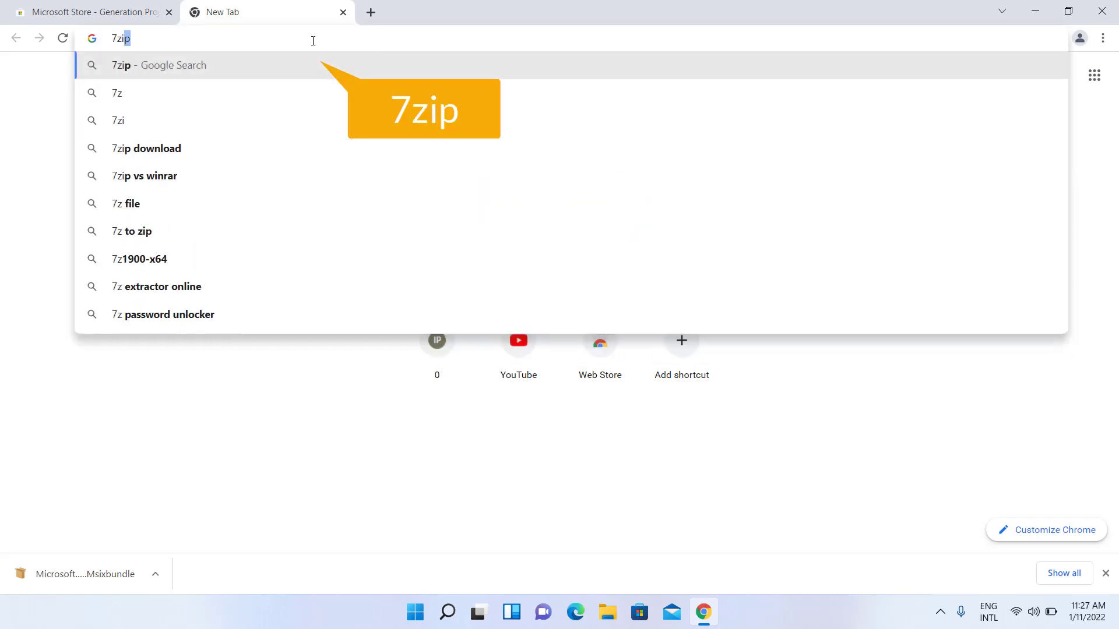
key(Return)
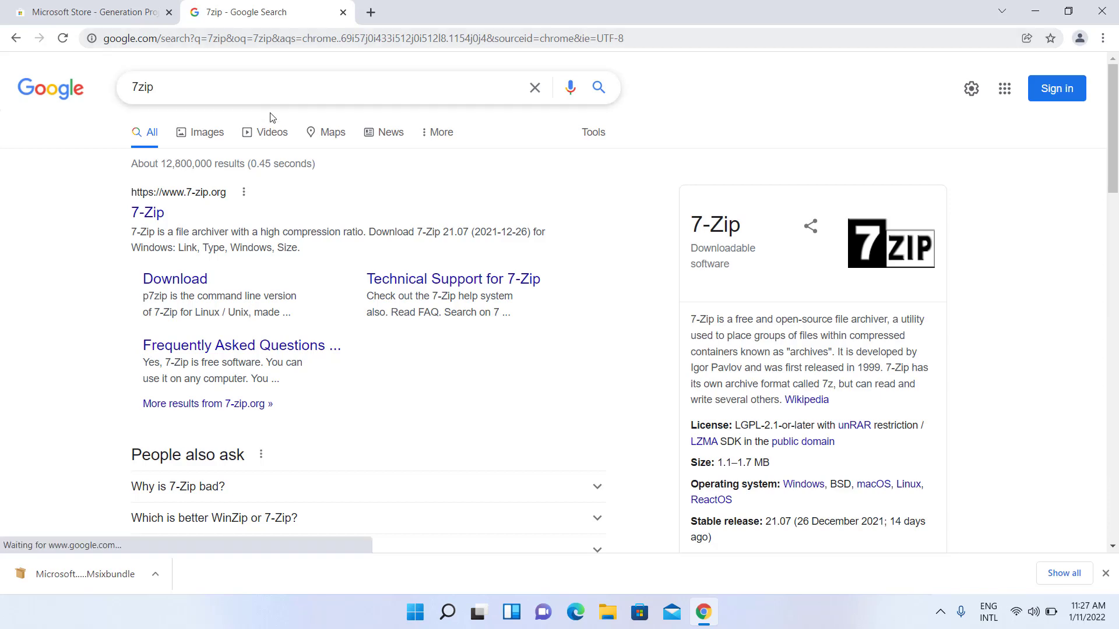
click(151, 211)
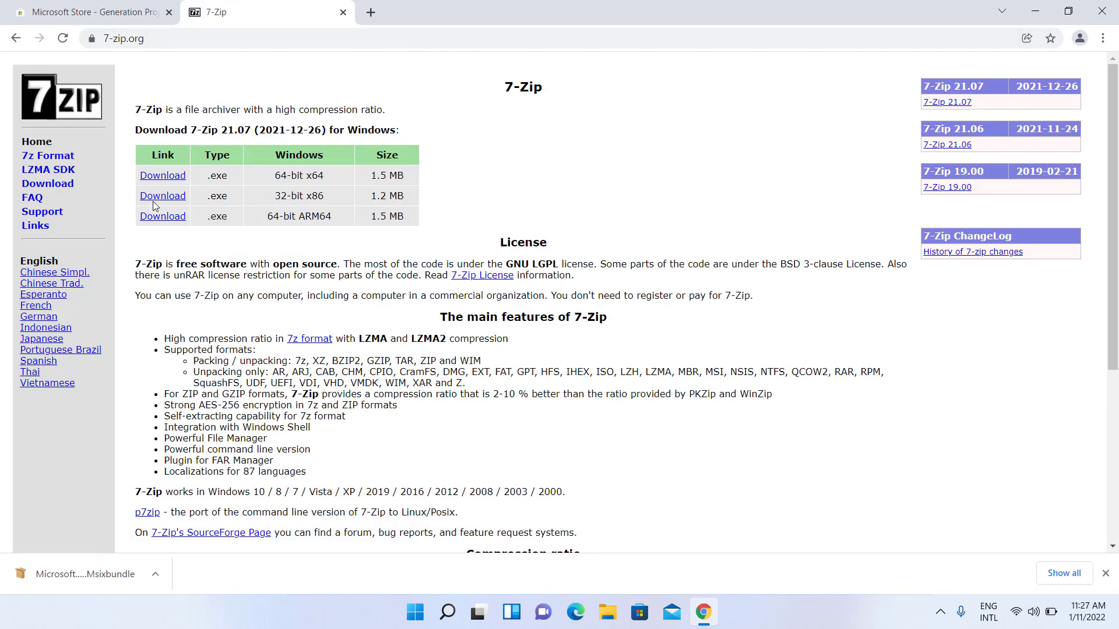
click(170, 180)
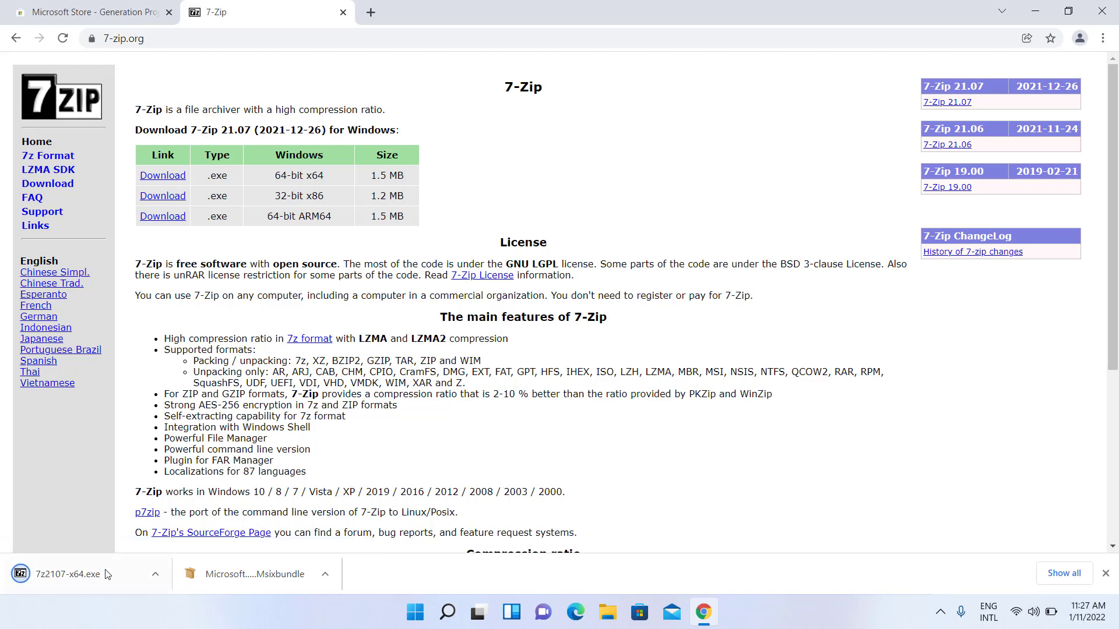
- Run 7z2107-x64.exe, install 7-Zip to the default folder, and close setup
click(155, 574)
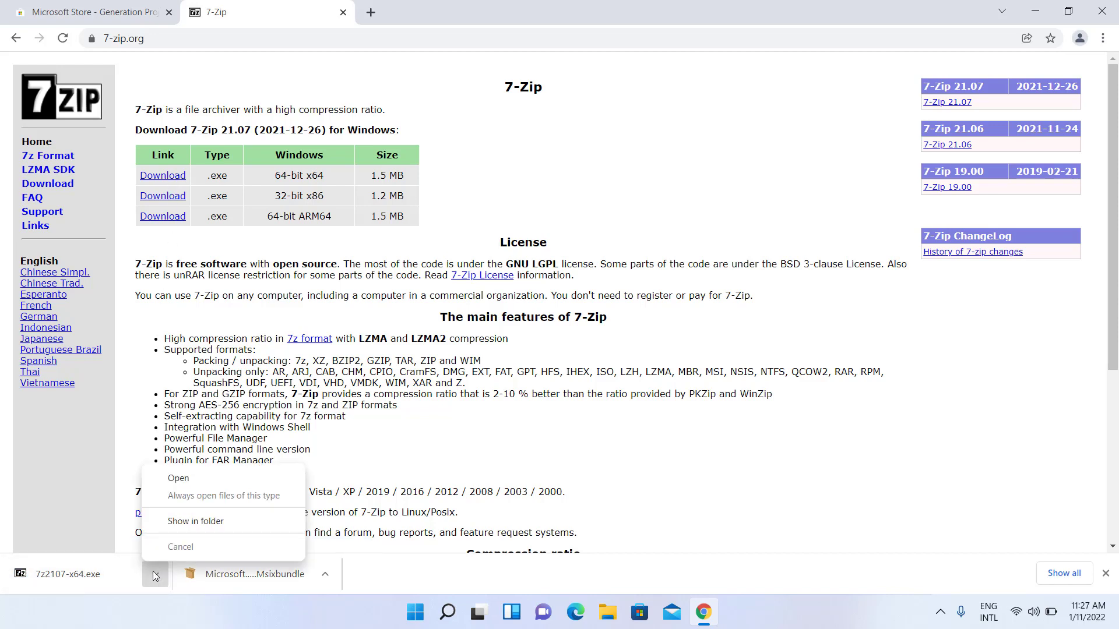
click(171, 483)
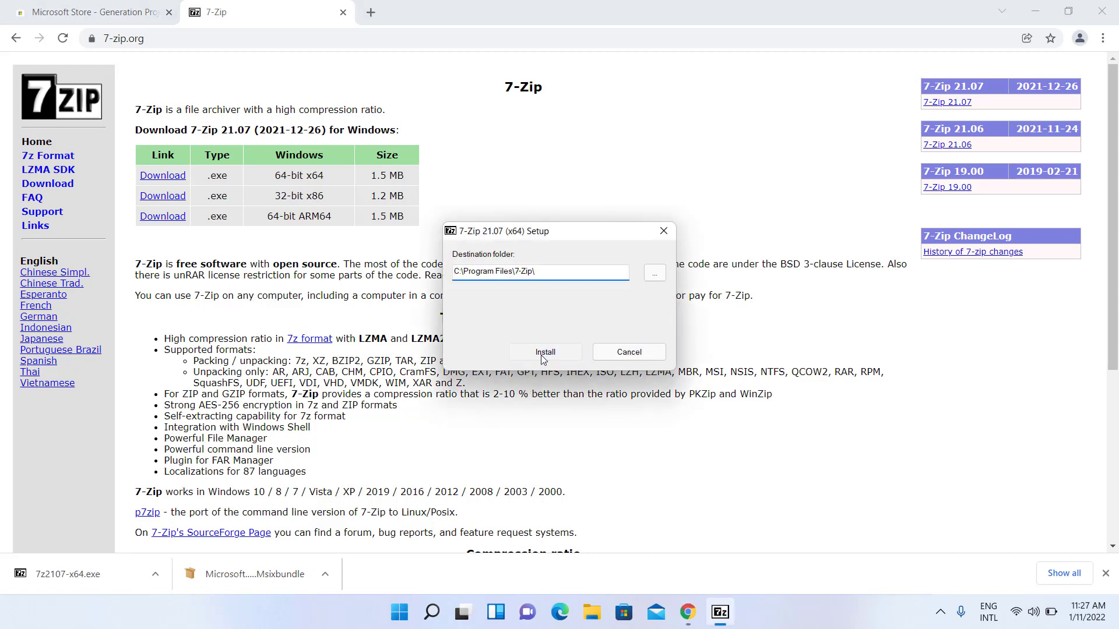
click(541, 353)
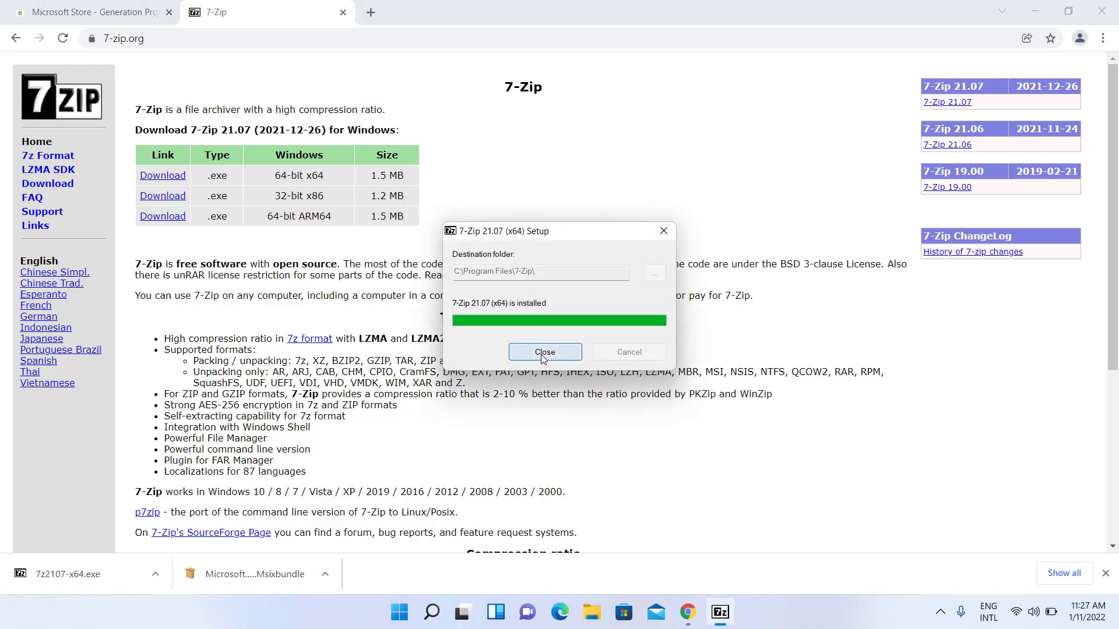
click(543, 356)
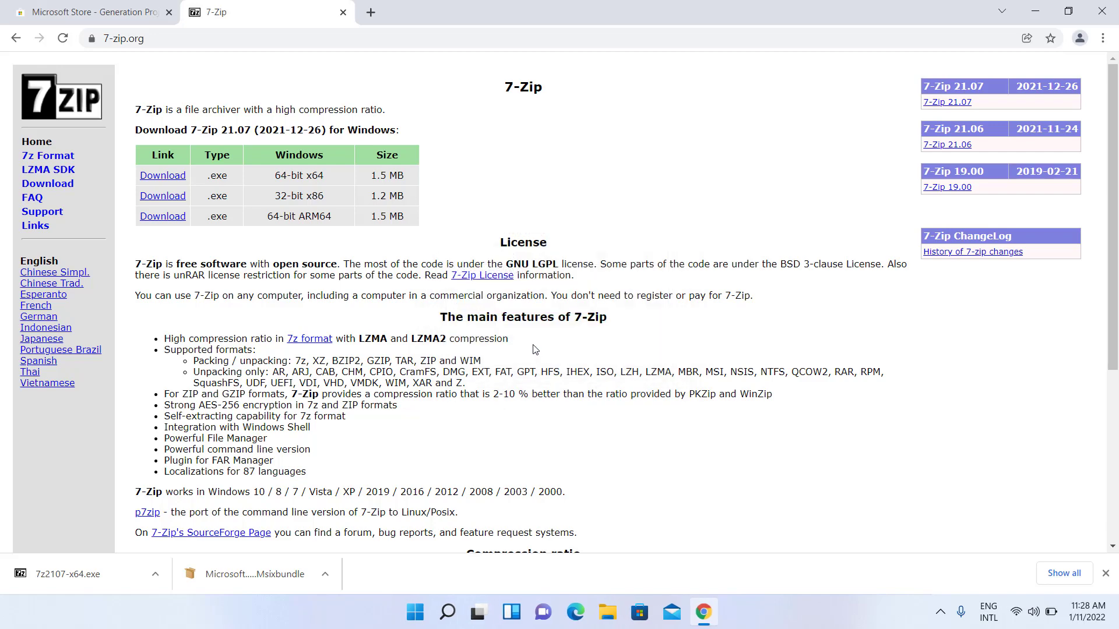
- Open Downloads in File Explorer and bring up actions for the ZuneMusic msixbundle
click(1035, 11)
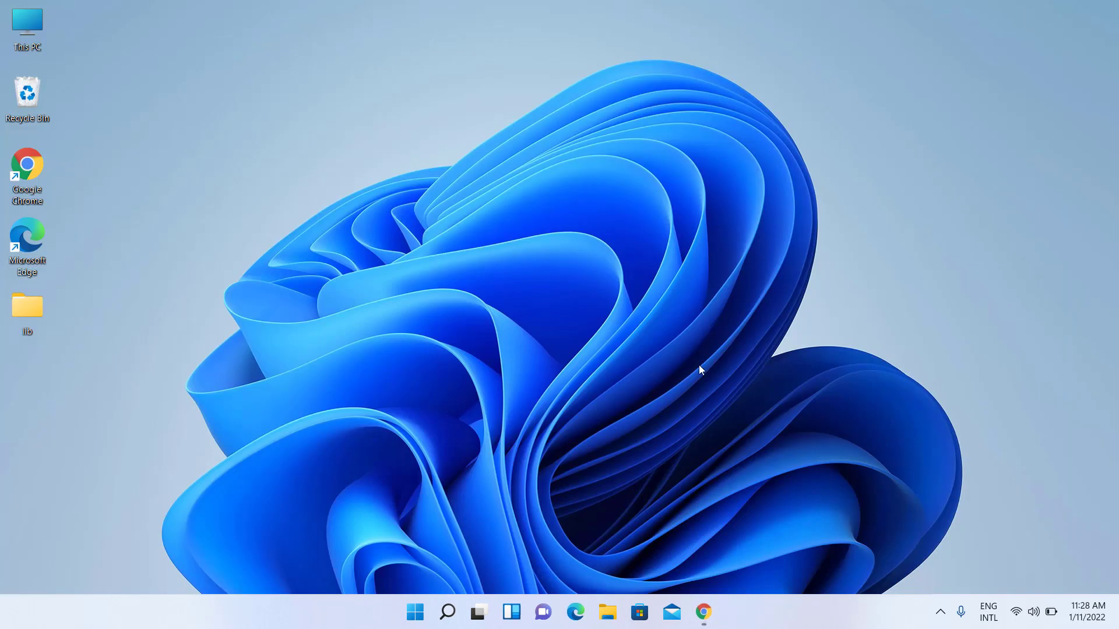
click(608, 620)
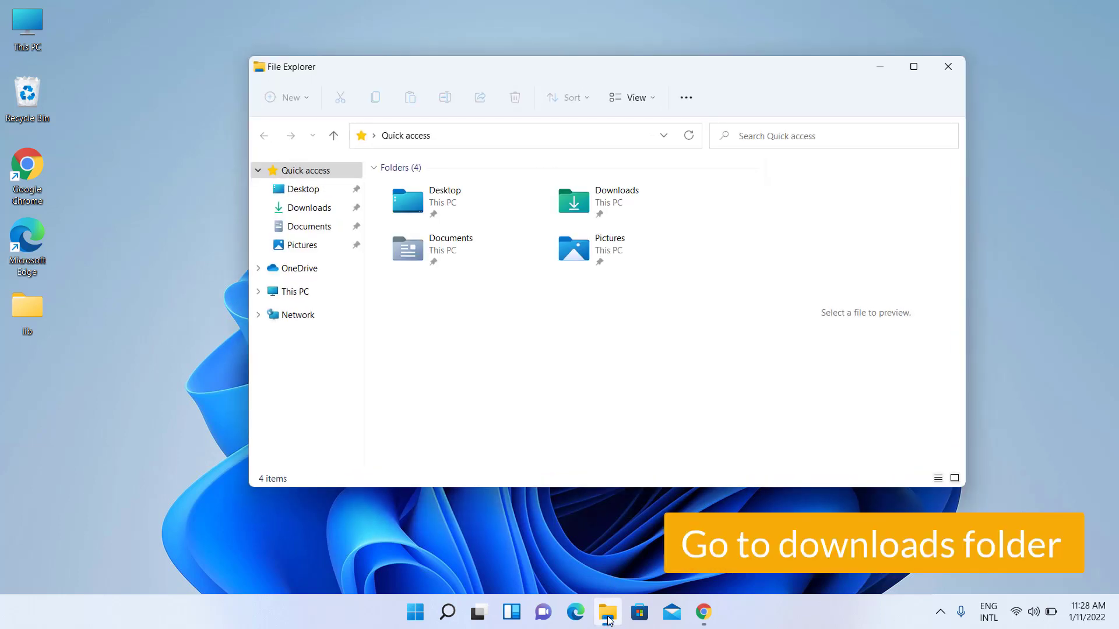
click(299, 209)
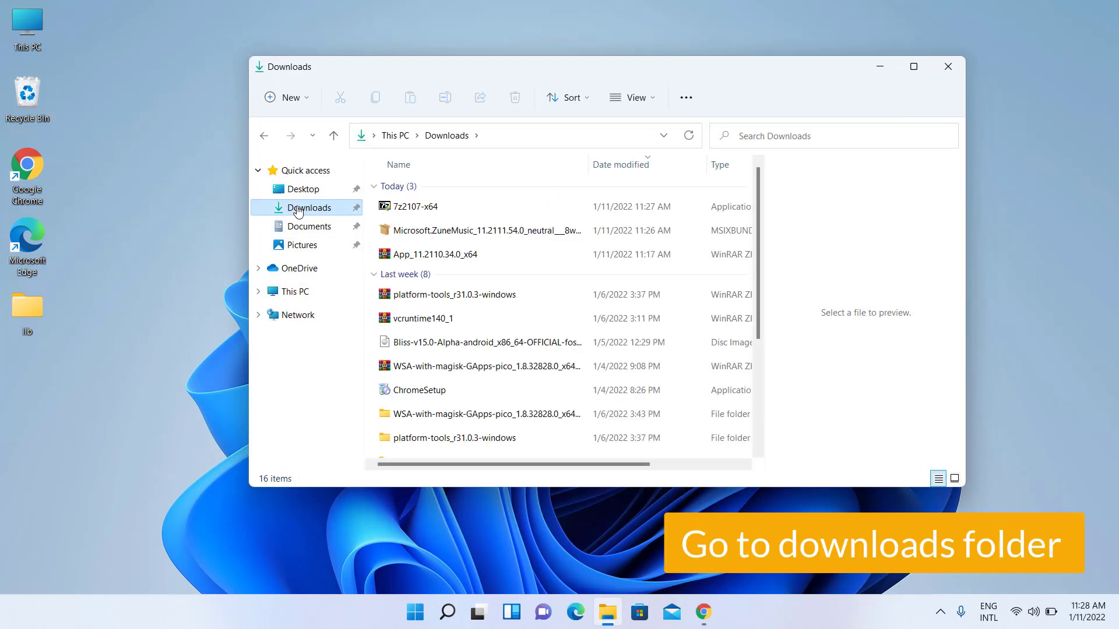
click(448, 232)
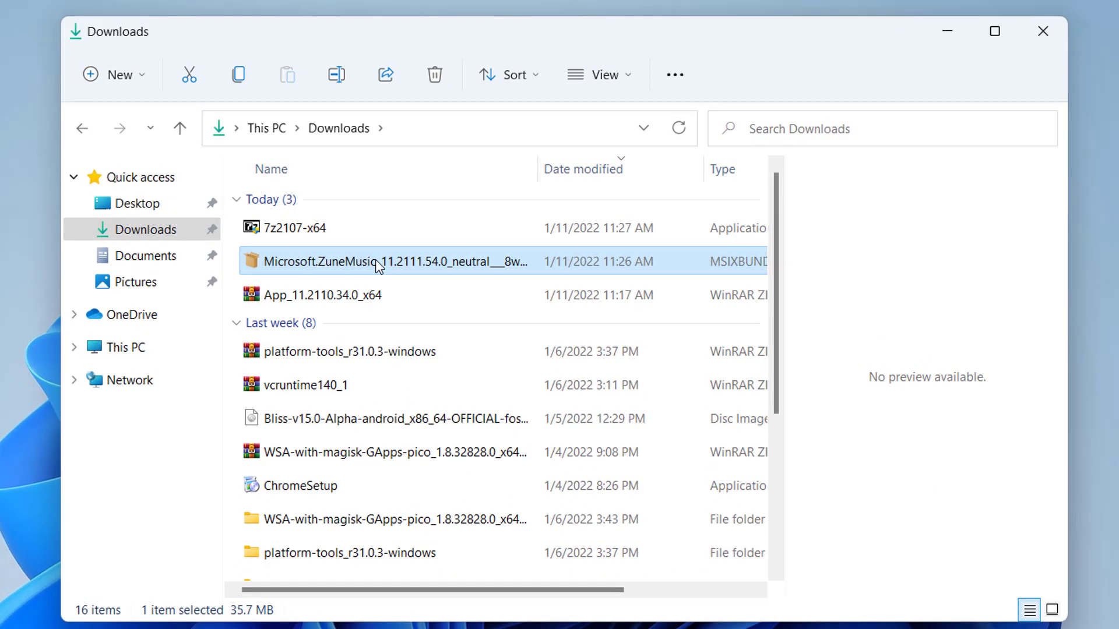
right_click(376, 261)
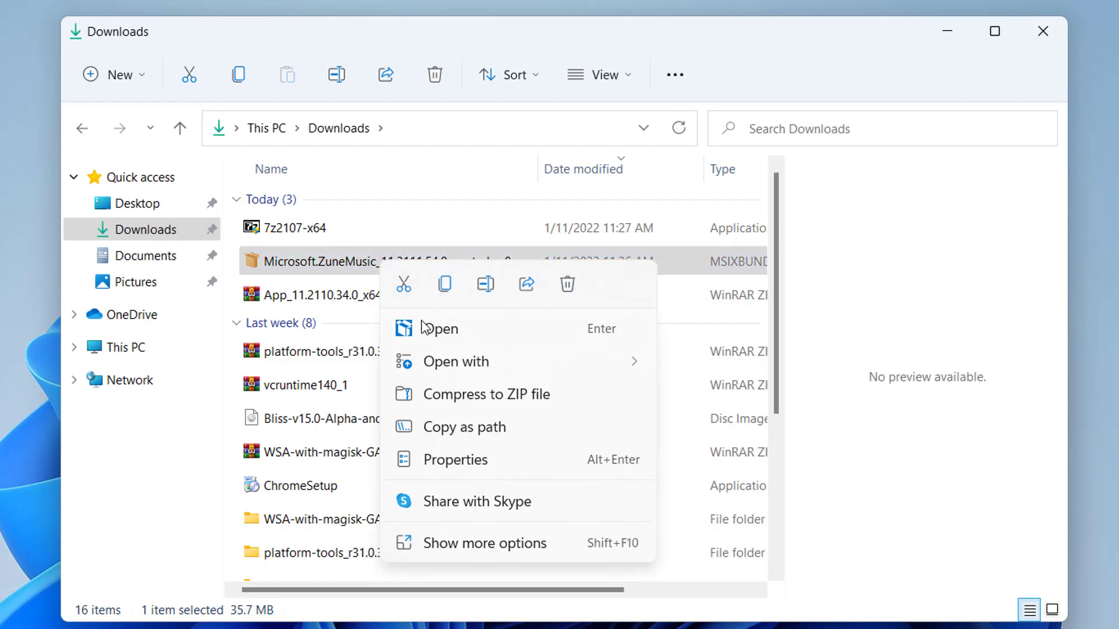
- Update Media Player to 11.2111.54.0 via App Installer, then close it and File Explorer
click(443, 330)
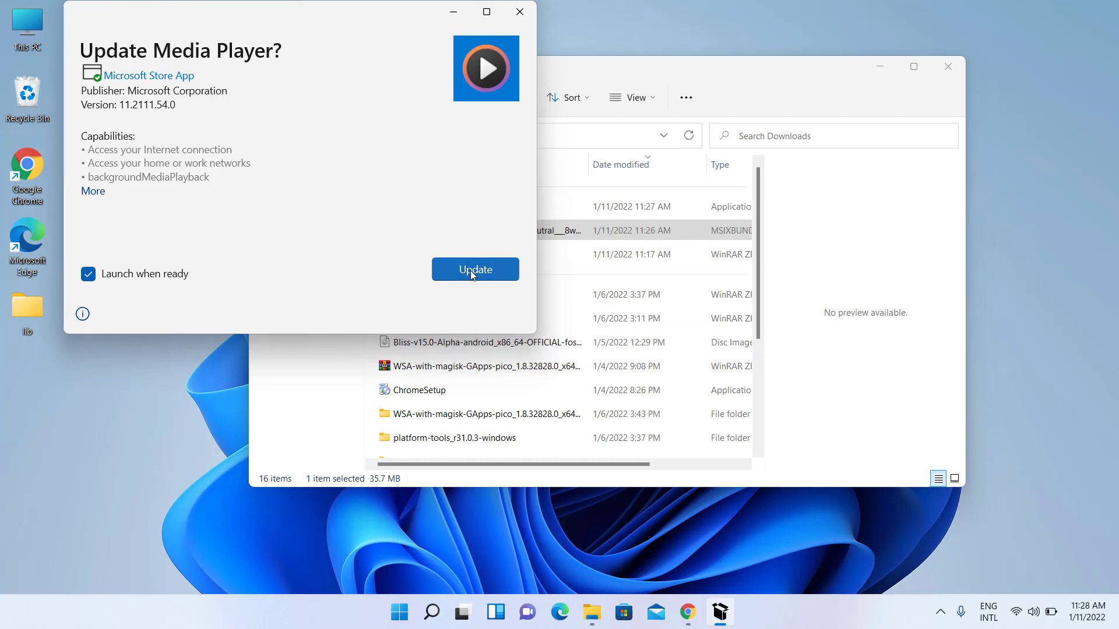
click(471, 272)
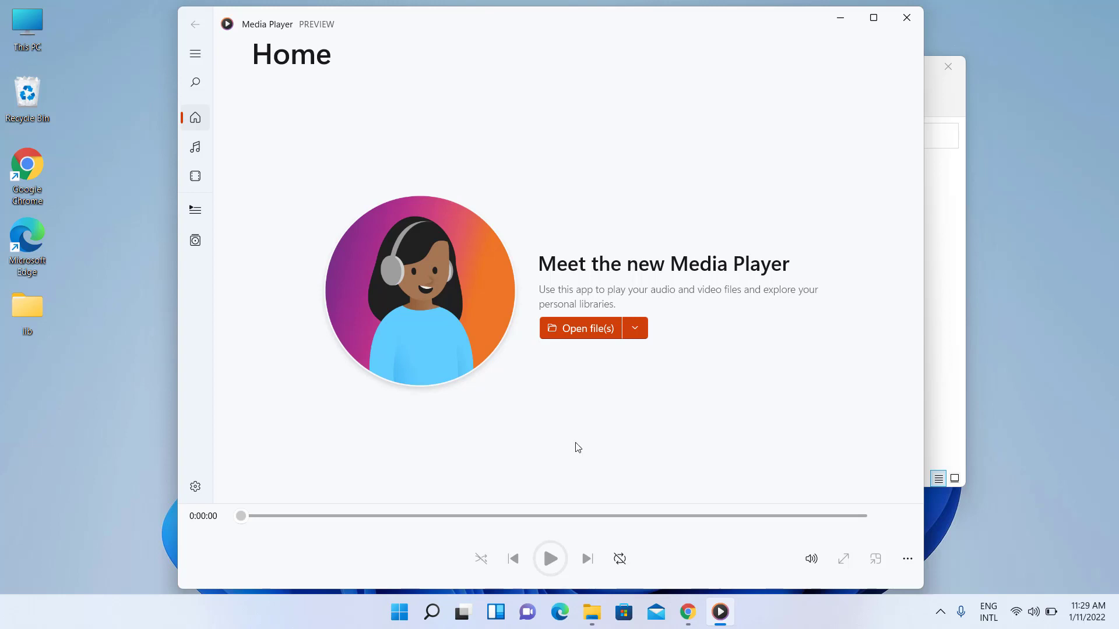
click(901, 24)
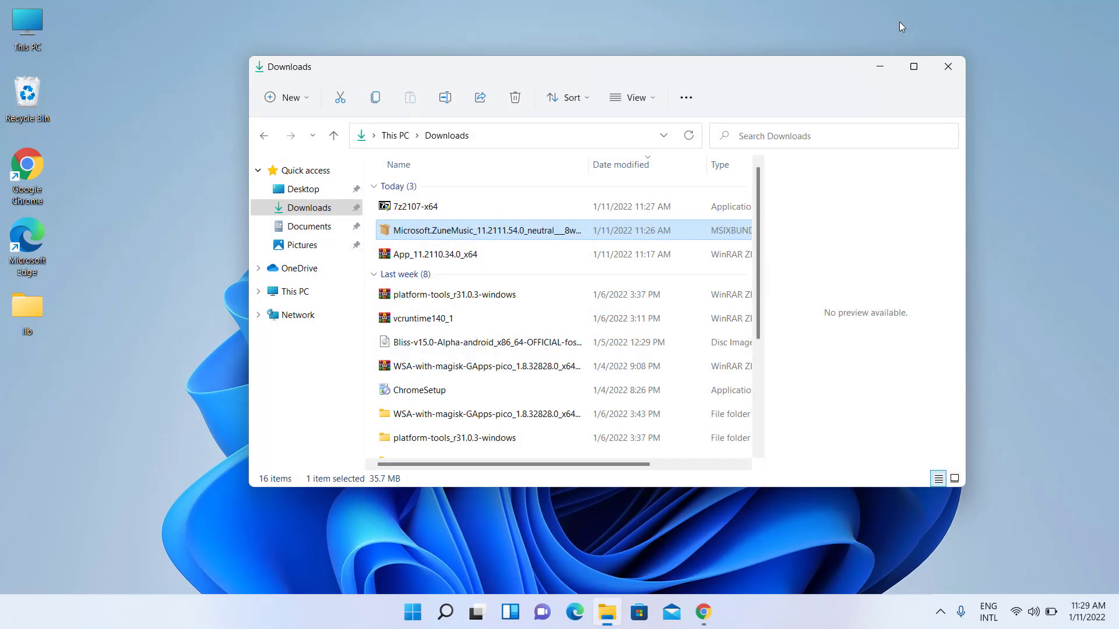
click(946, 66)
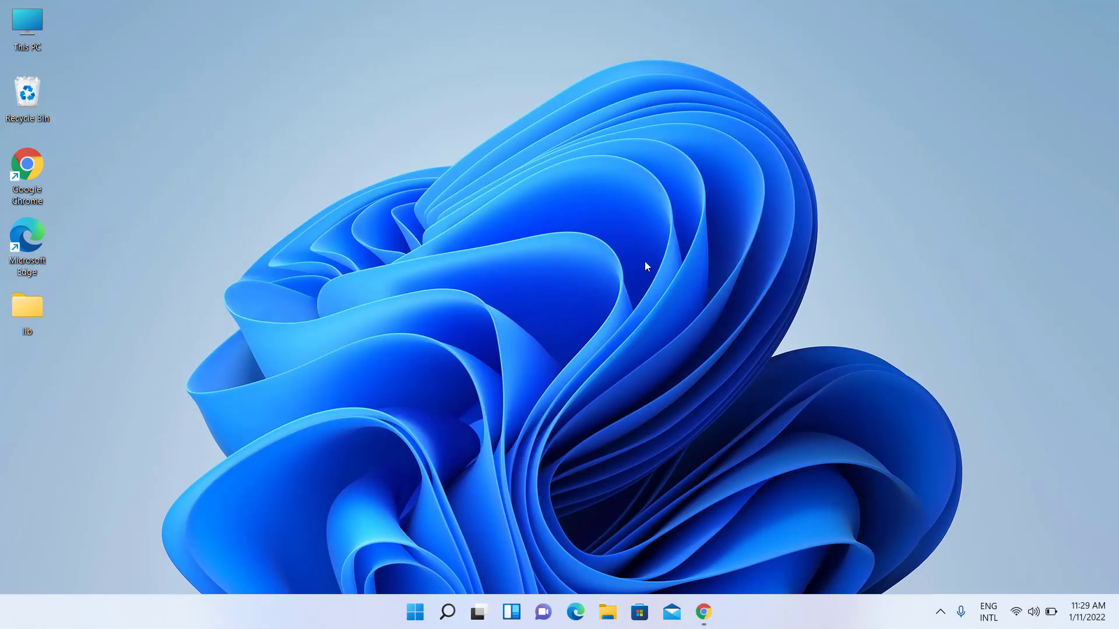